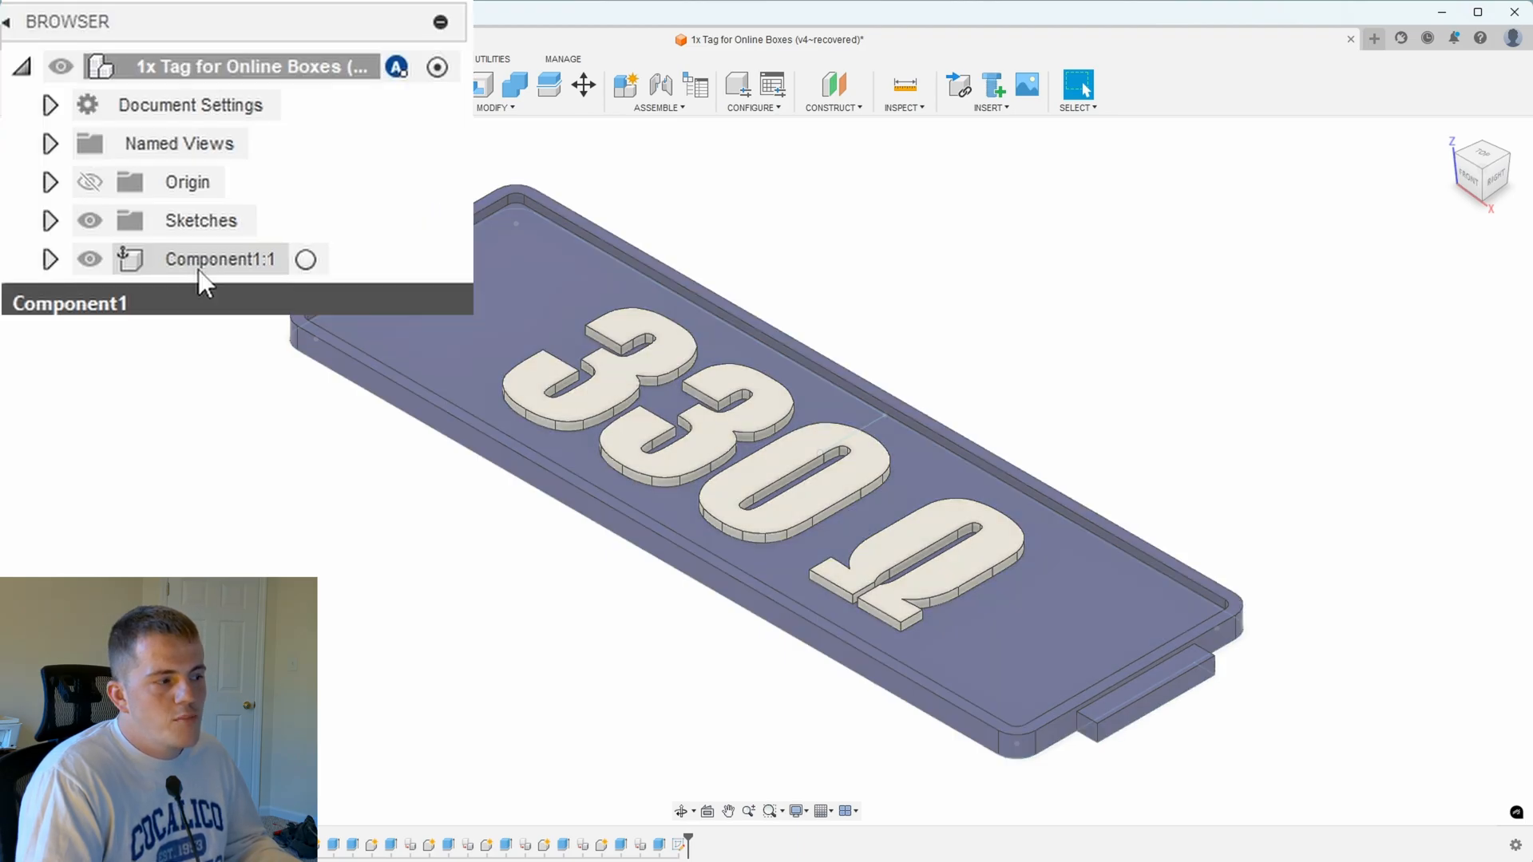
Hide and show Component1 and Component2 in turn to check which part of the tag each one holds
{"action": "left_click", "coordinate": [198, 270]}
{"action": "left_click", "coordinate": [90, 260]}
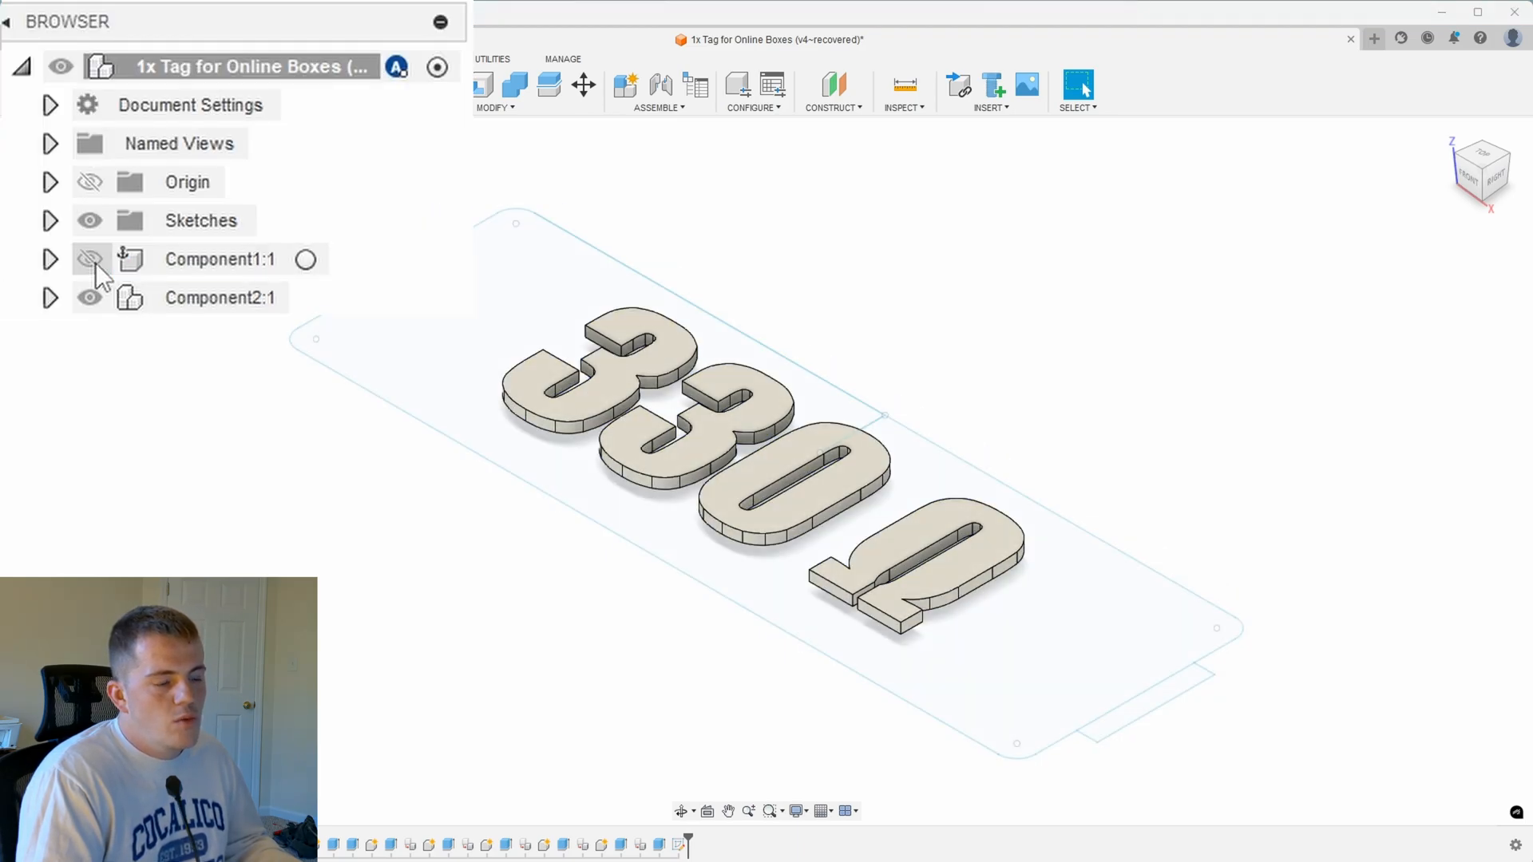
{"action": "left_click", "coordinate": [90, 259]}
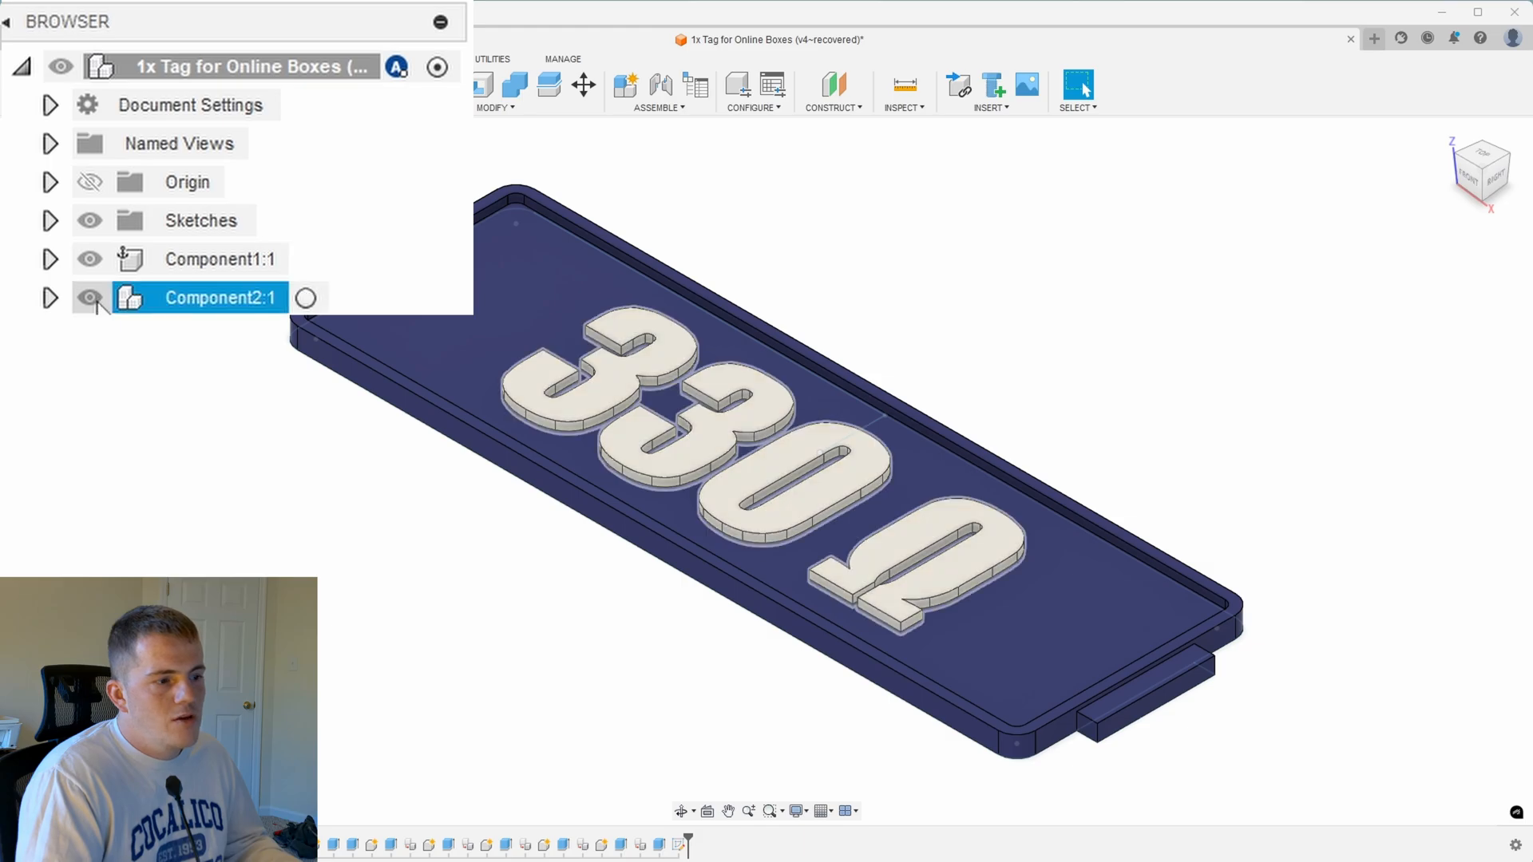
{"action": "left_click", "coordinate": [90, 298]}
{"action": "left_click", "coordinate": [90, 298]}
Create a new design and sketch a two-point rectangle on the front plane, starting at the origin, then finish the sketch
{"action": "left_click", "coordinate": [1373, 38]}
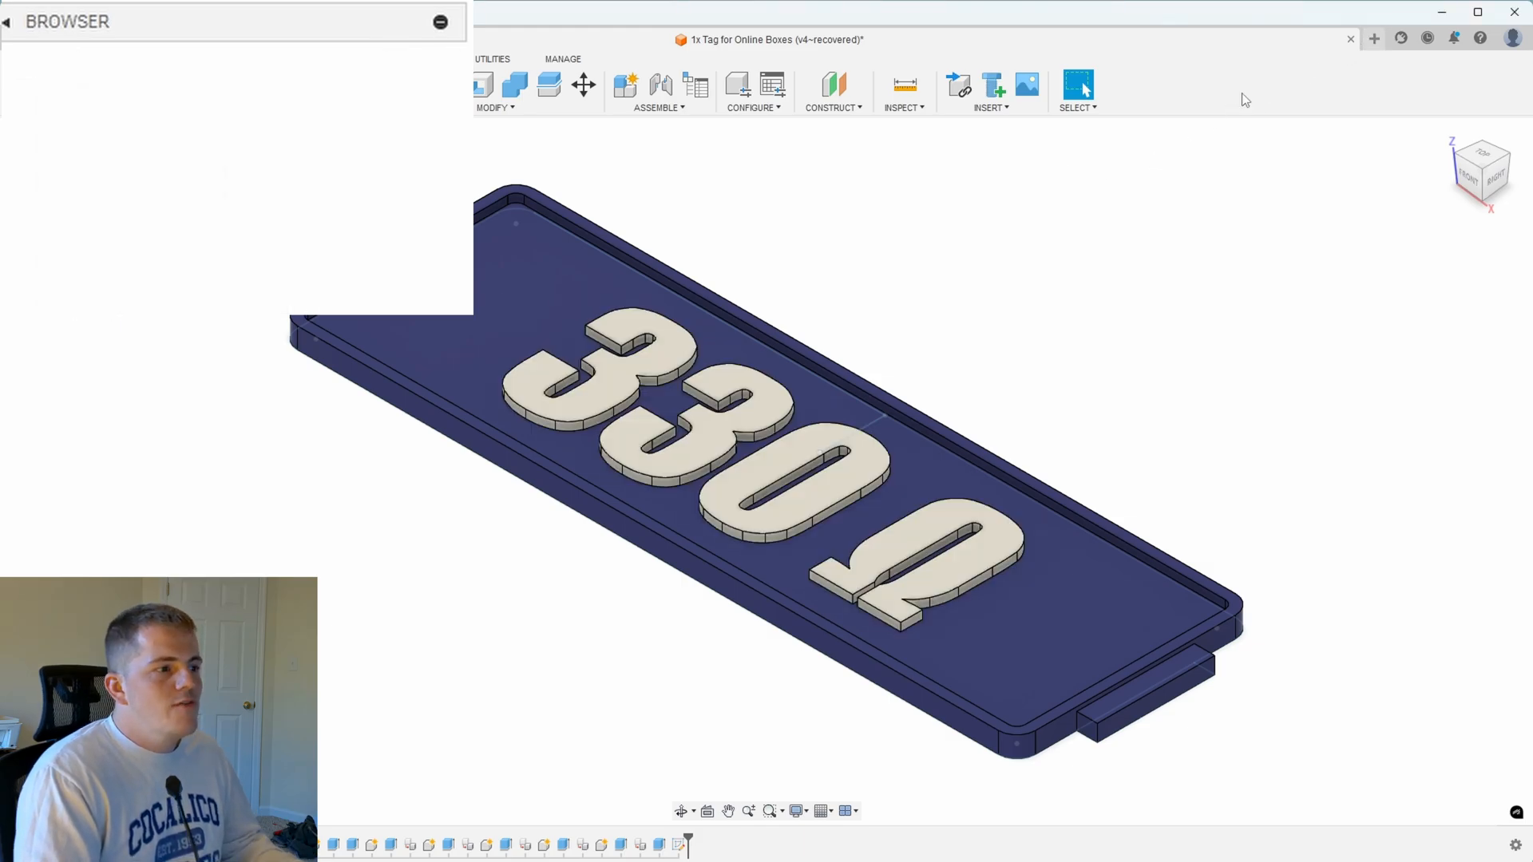
{"action": "left_click", "coordinate": [122, 83]}
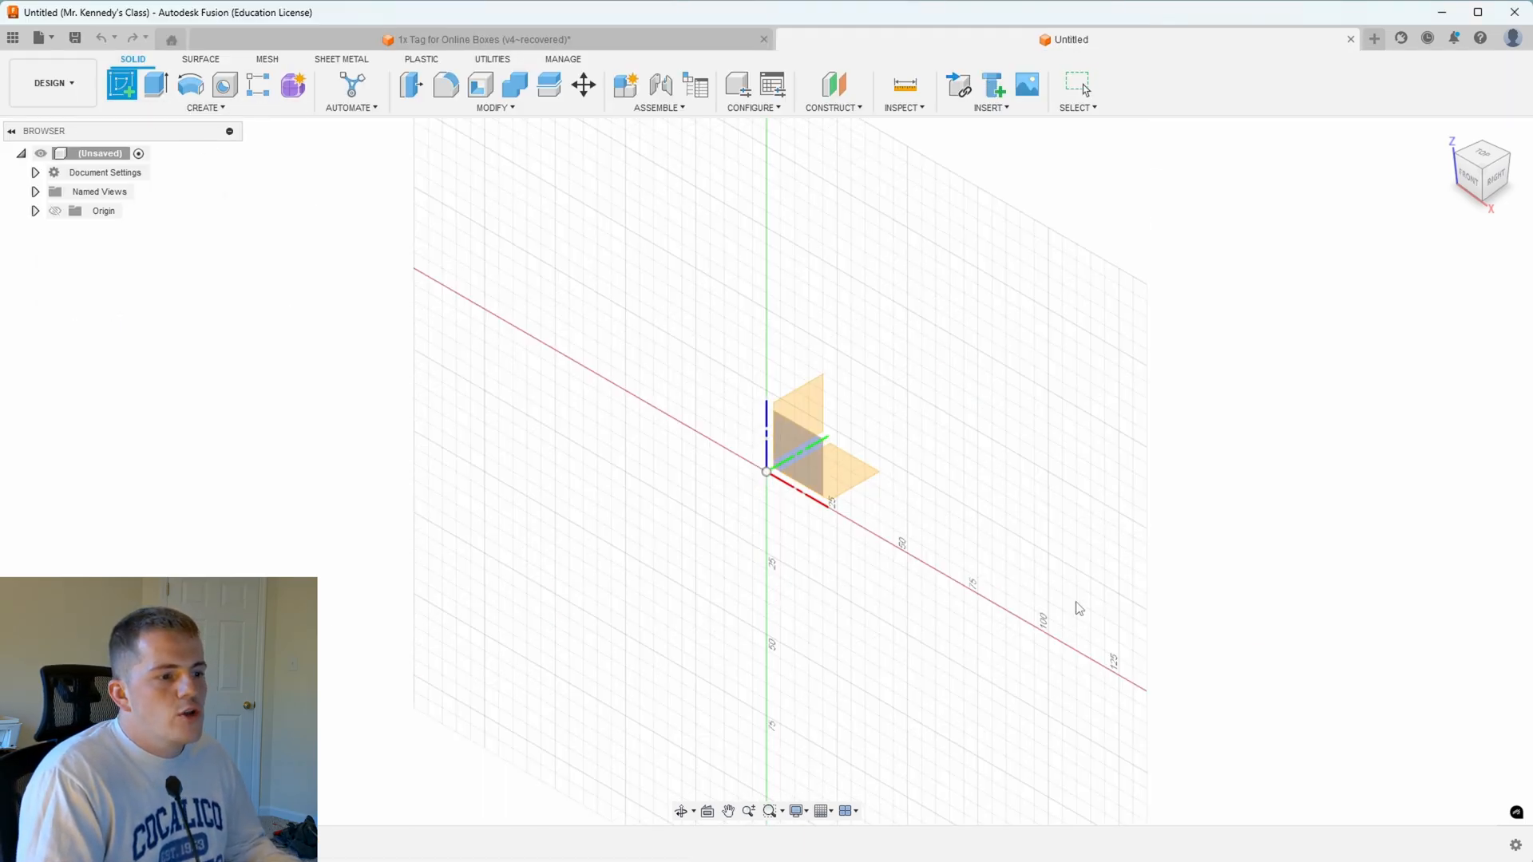
{"action": "left_click", "coordinate": [820, 478]}
{"action": "key", "text": "r"}
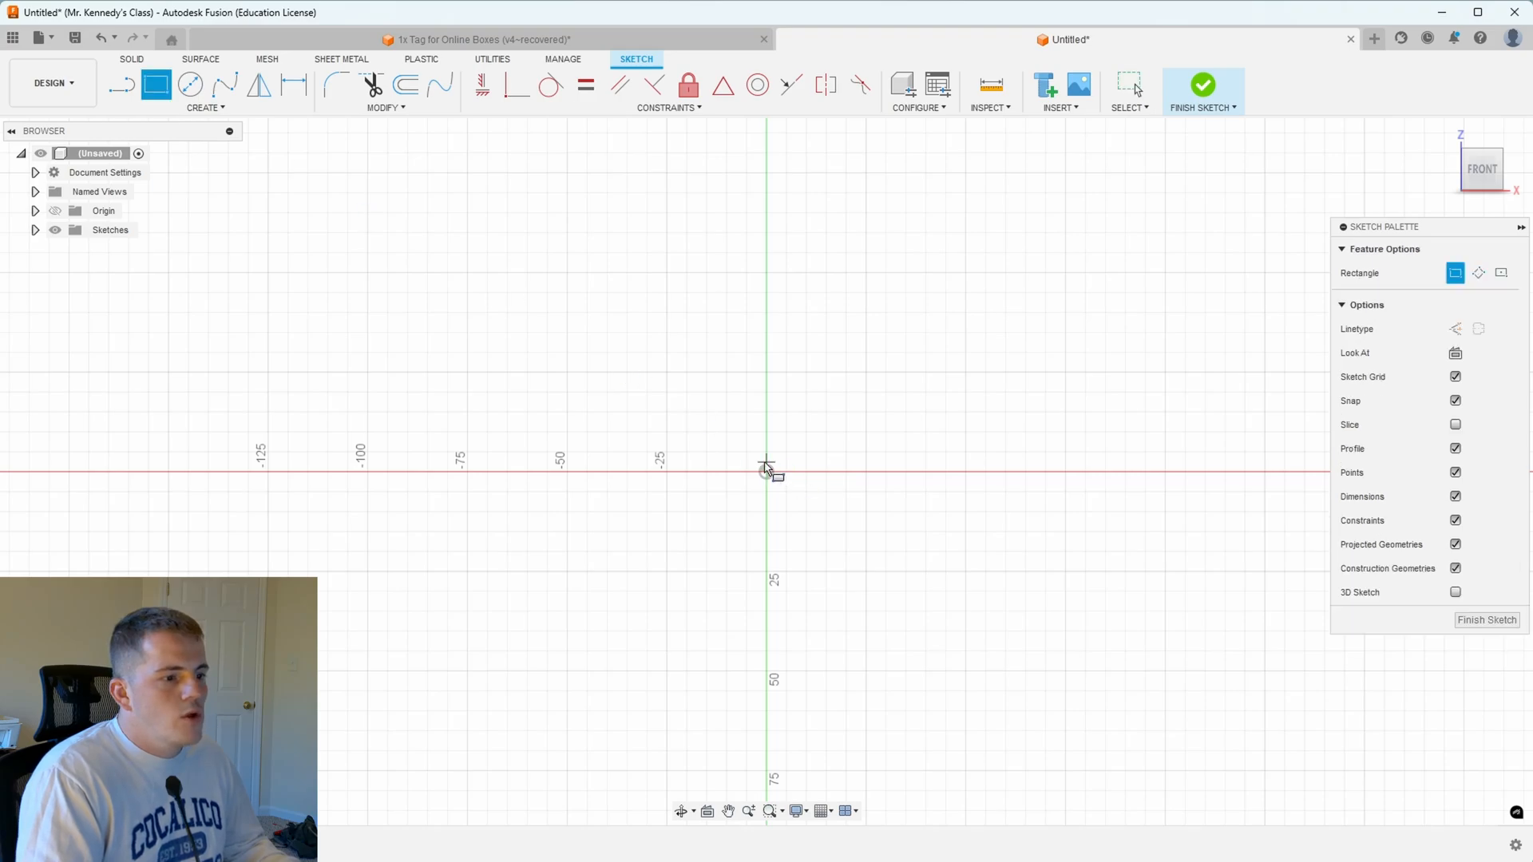
{"action": "left_click", "coordinate": [766, 471]}
{"action": "left_click", "coordinate": [1196, 209]}
{"action": "left_click", "coordinate": [1202, 84]}
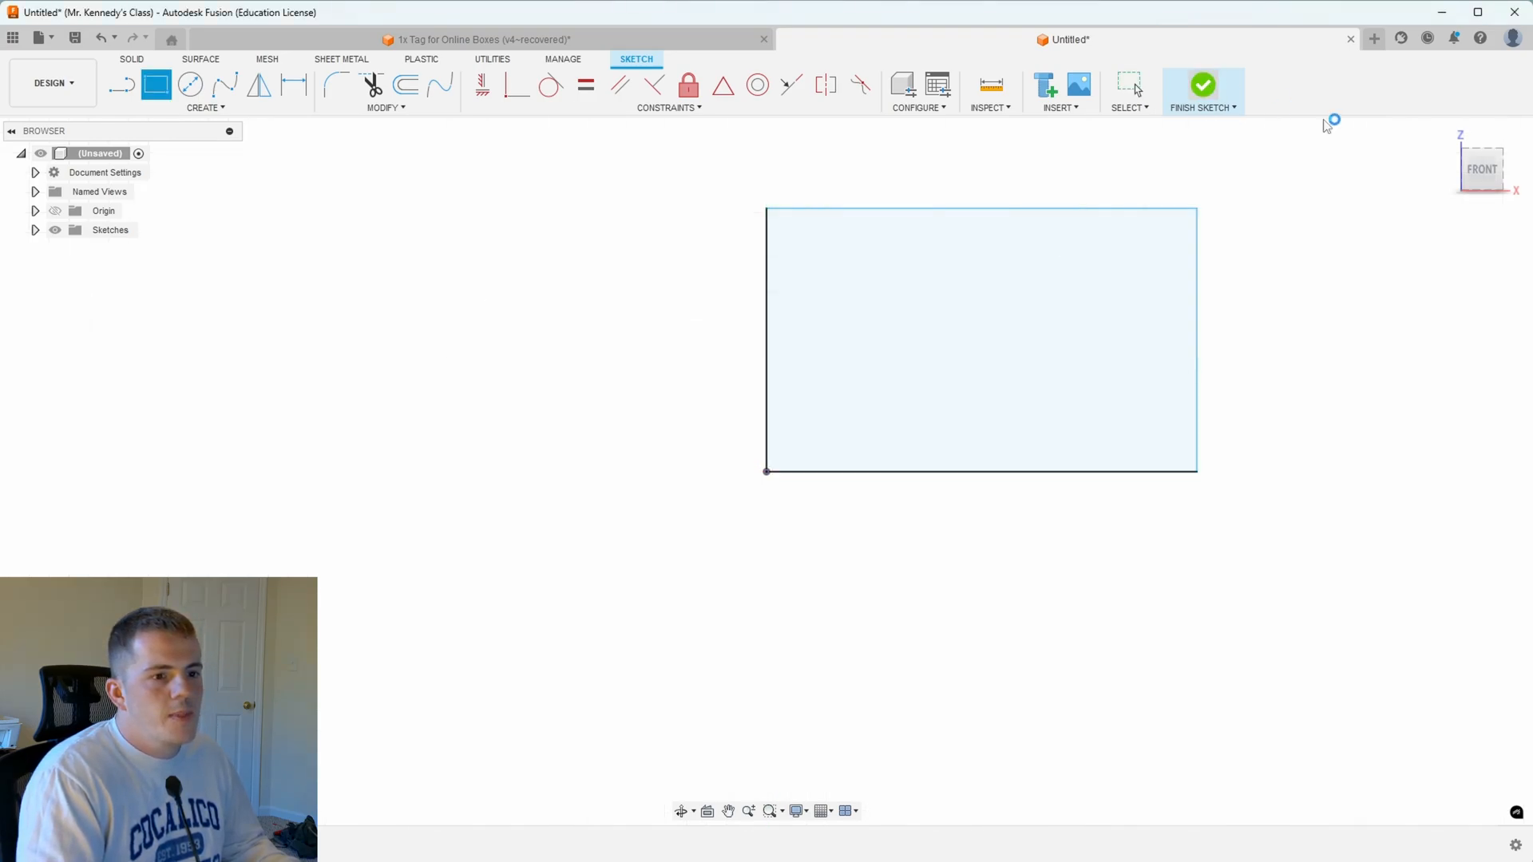
Extrude the rectangle 68 mm as a new body
{"action": "left_click", "coordinate": [1419, 158]}
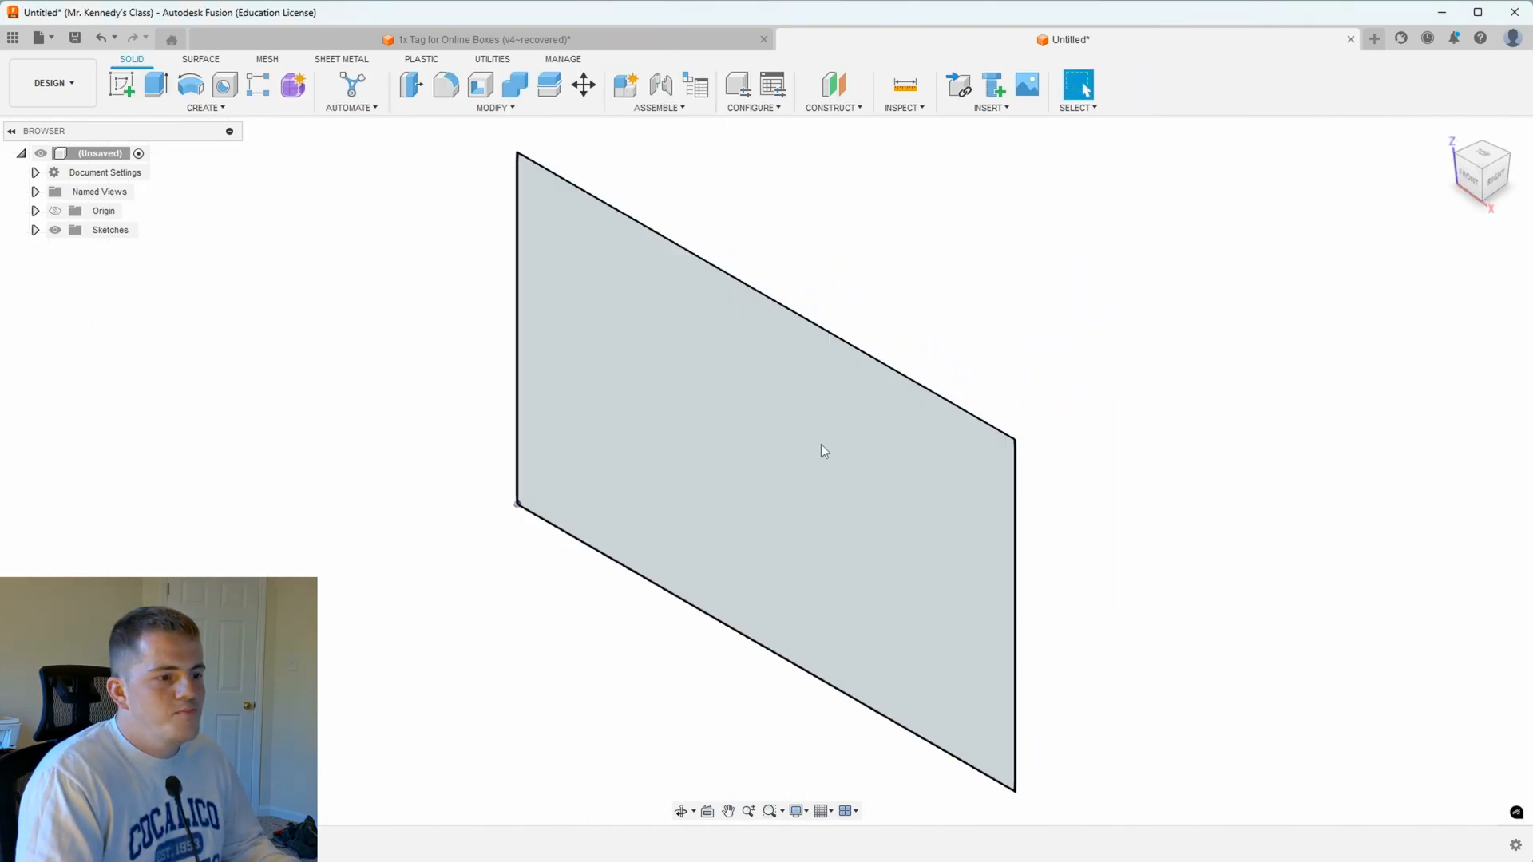
{"action": "key", "text": "e"}
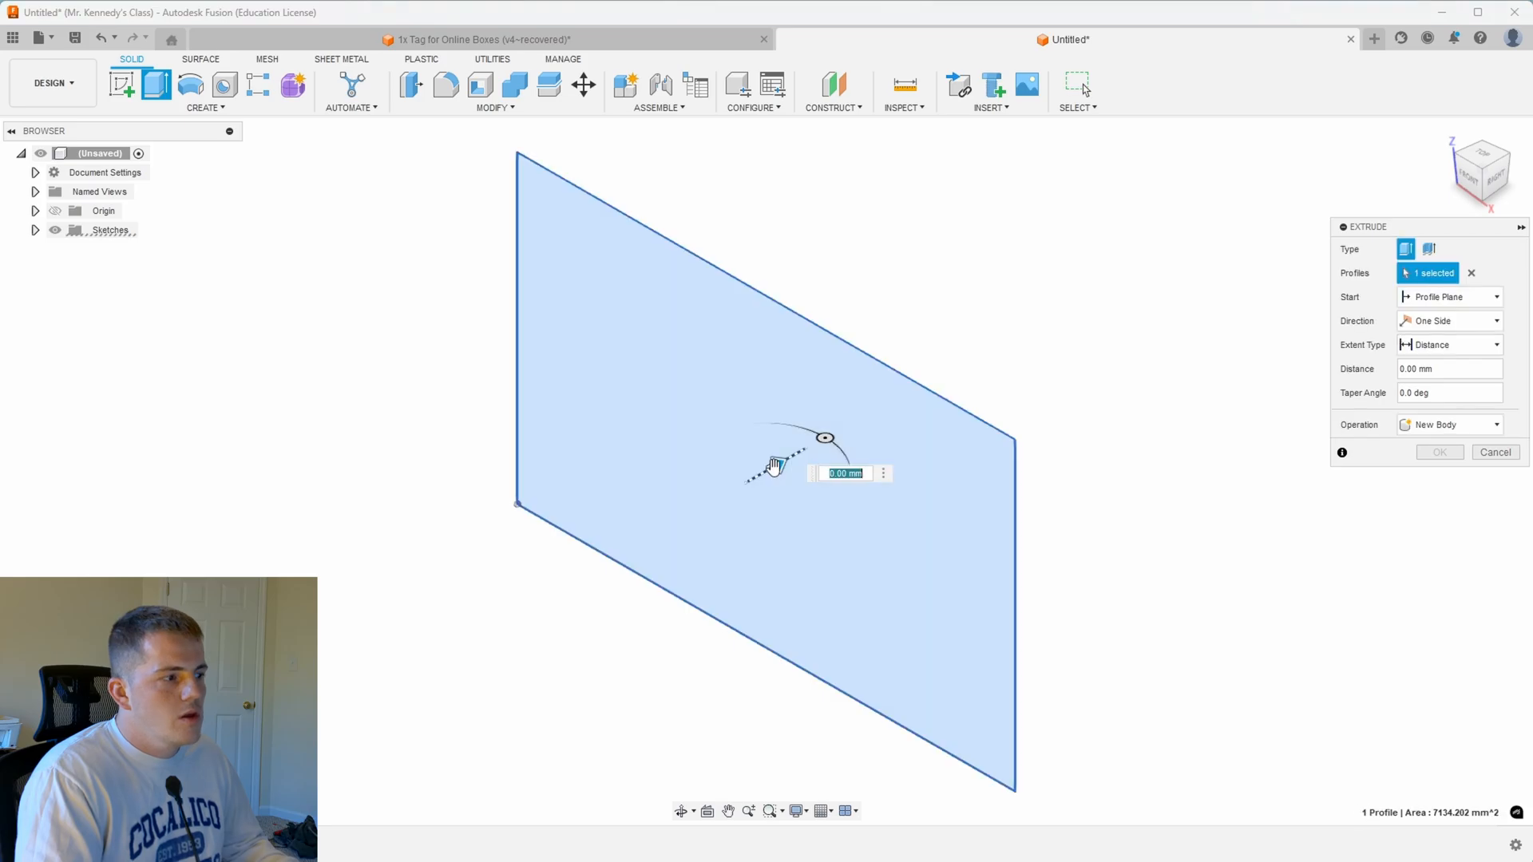
{"action": "left_click_drag", "start_coordinate": [773, 465], "coordinate": [1090, 287]}
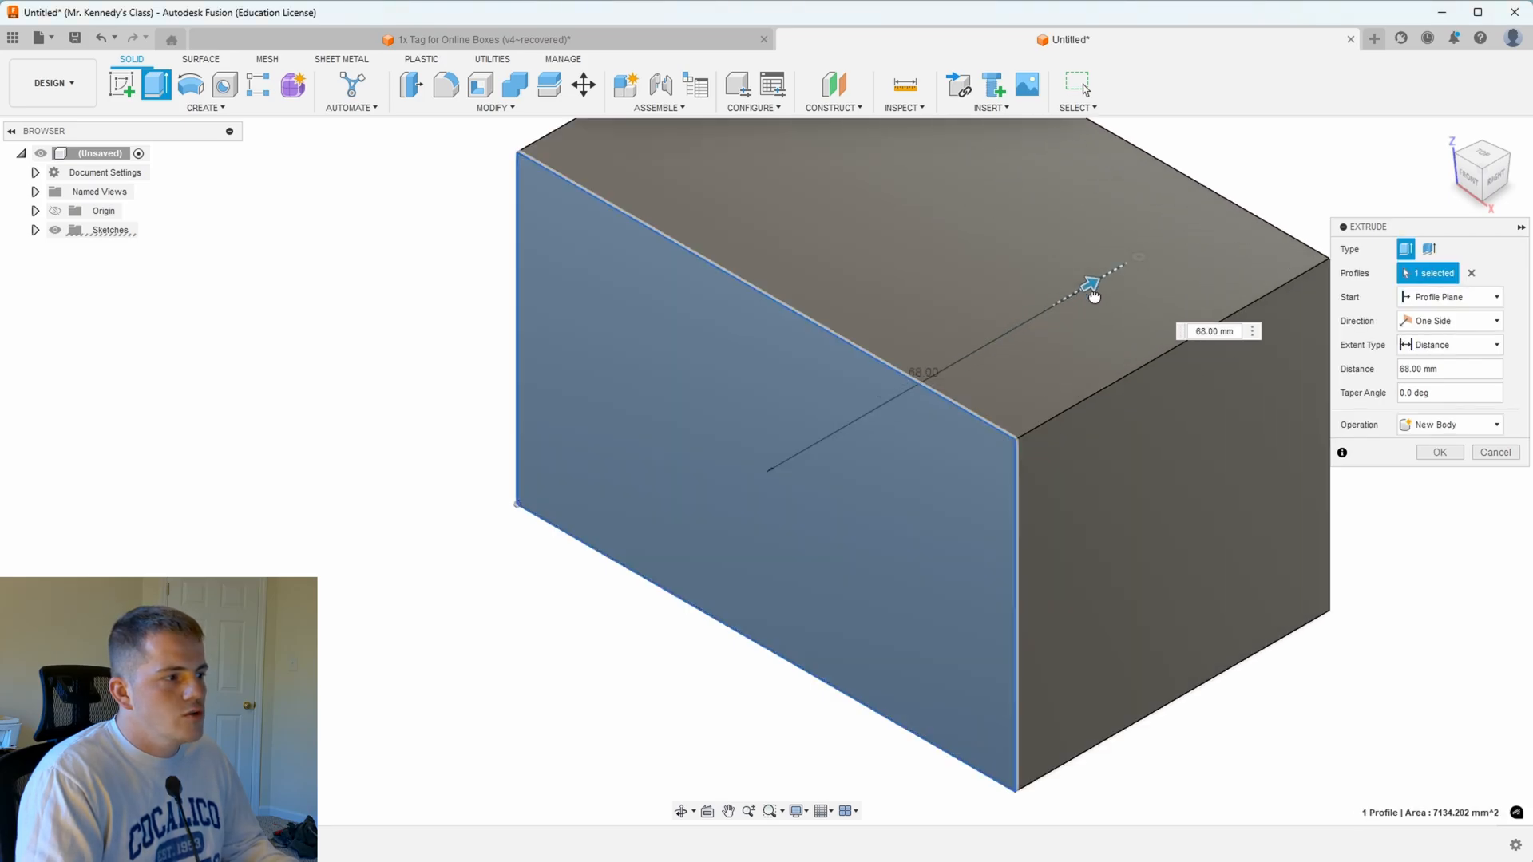
{"action": "left_click", "coordinate": [1434, 455]}
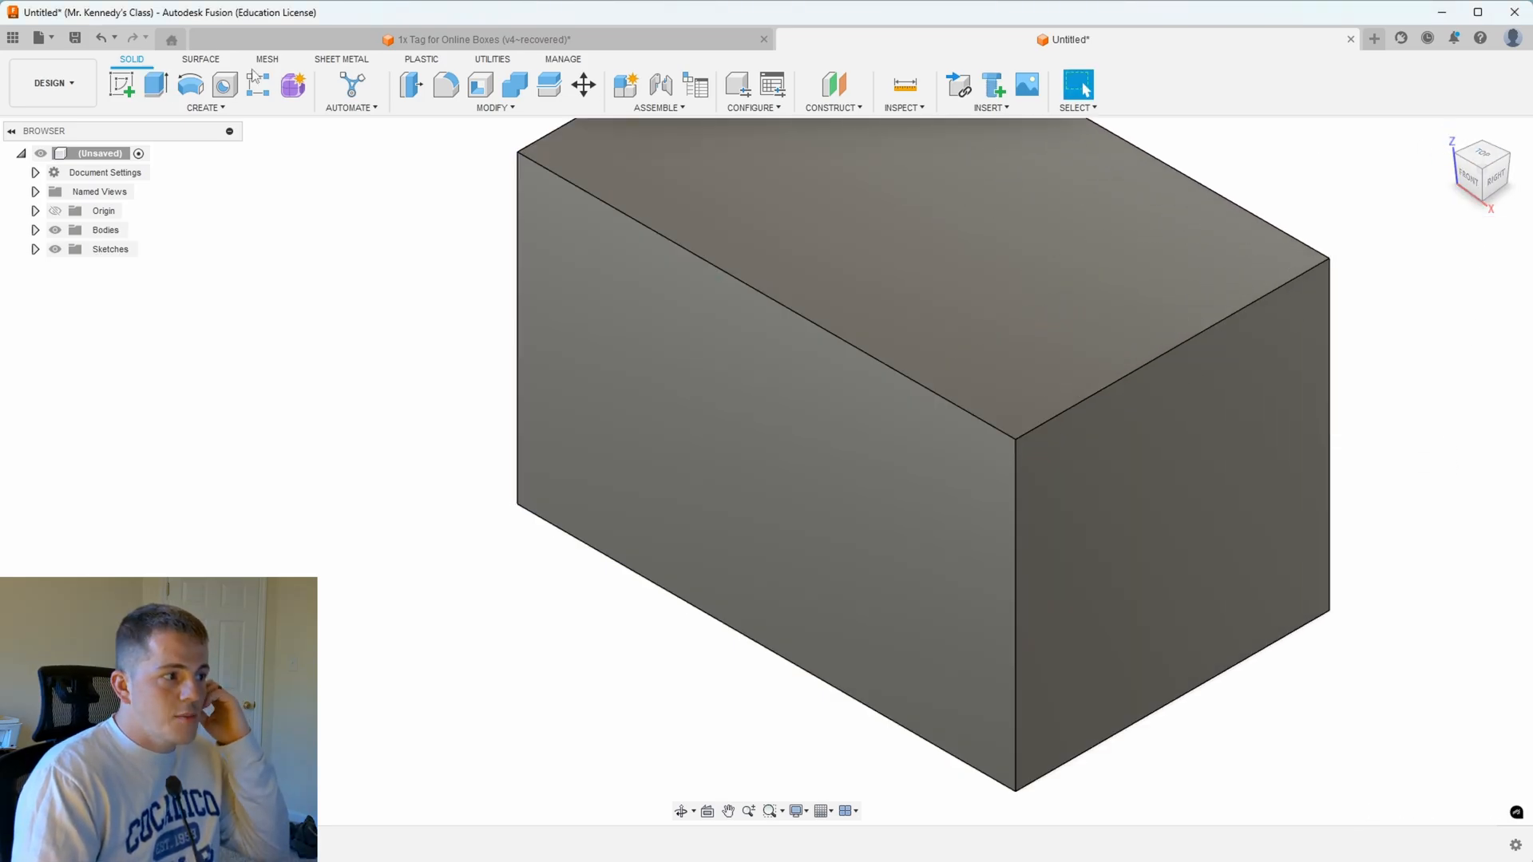
Sketch a second, smaller rectangle on the front plane beside the box, with its lower edge on the horizontal axis
{"action": "left_click", "coordinate": [122, 84]}
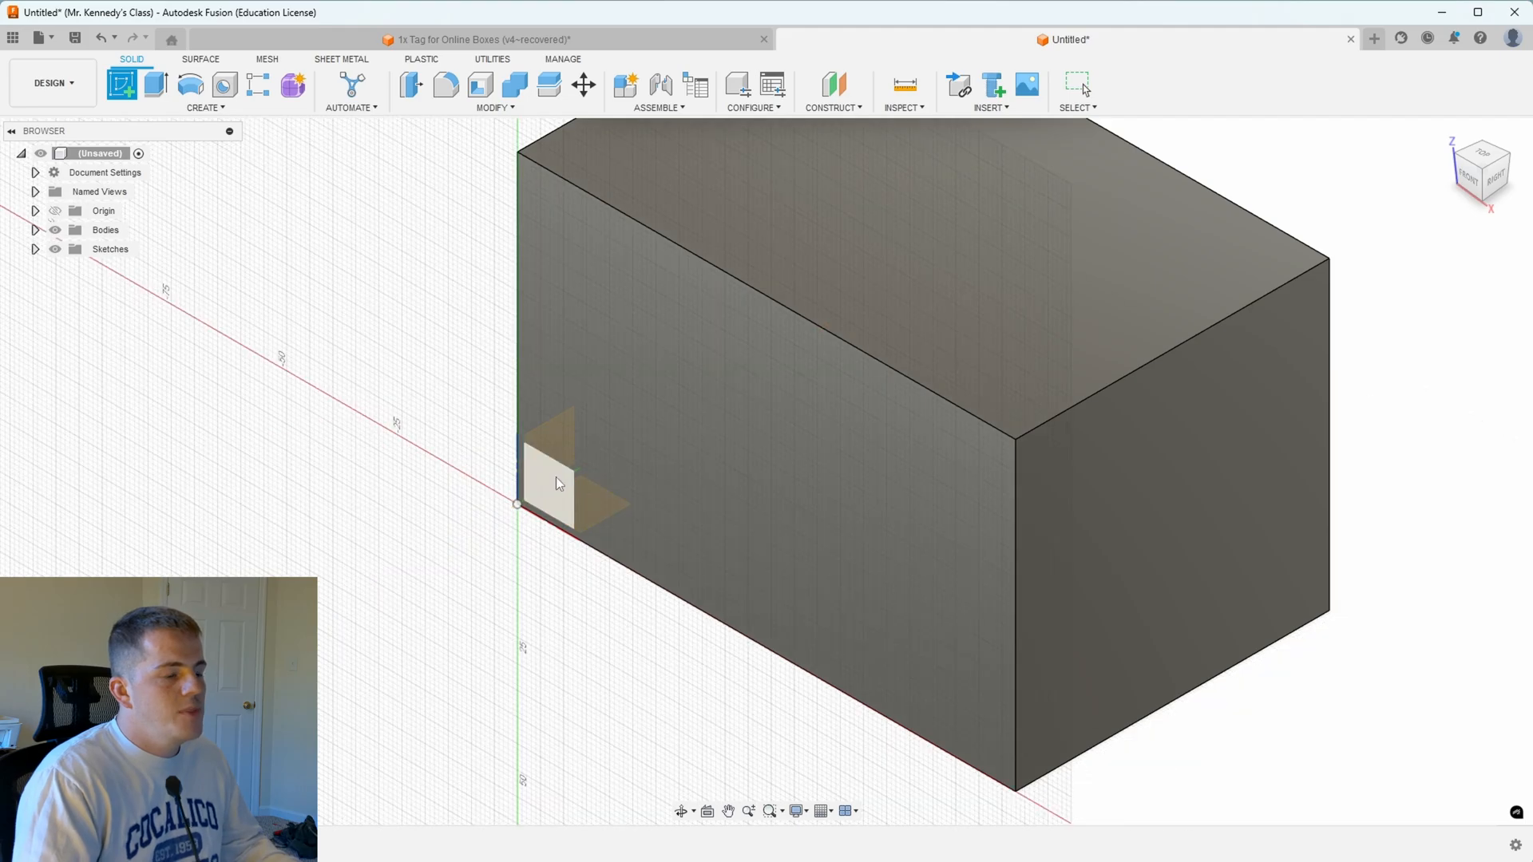
{"action": "left_click", "coordinate": [563, 491]}
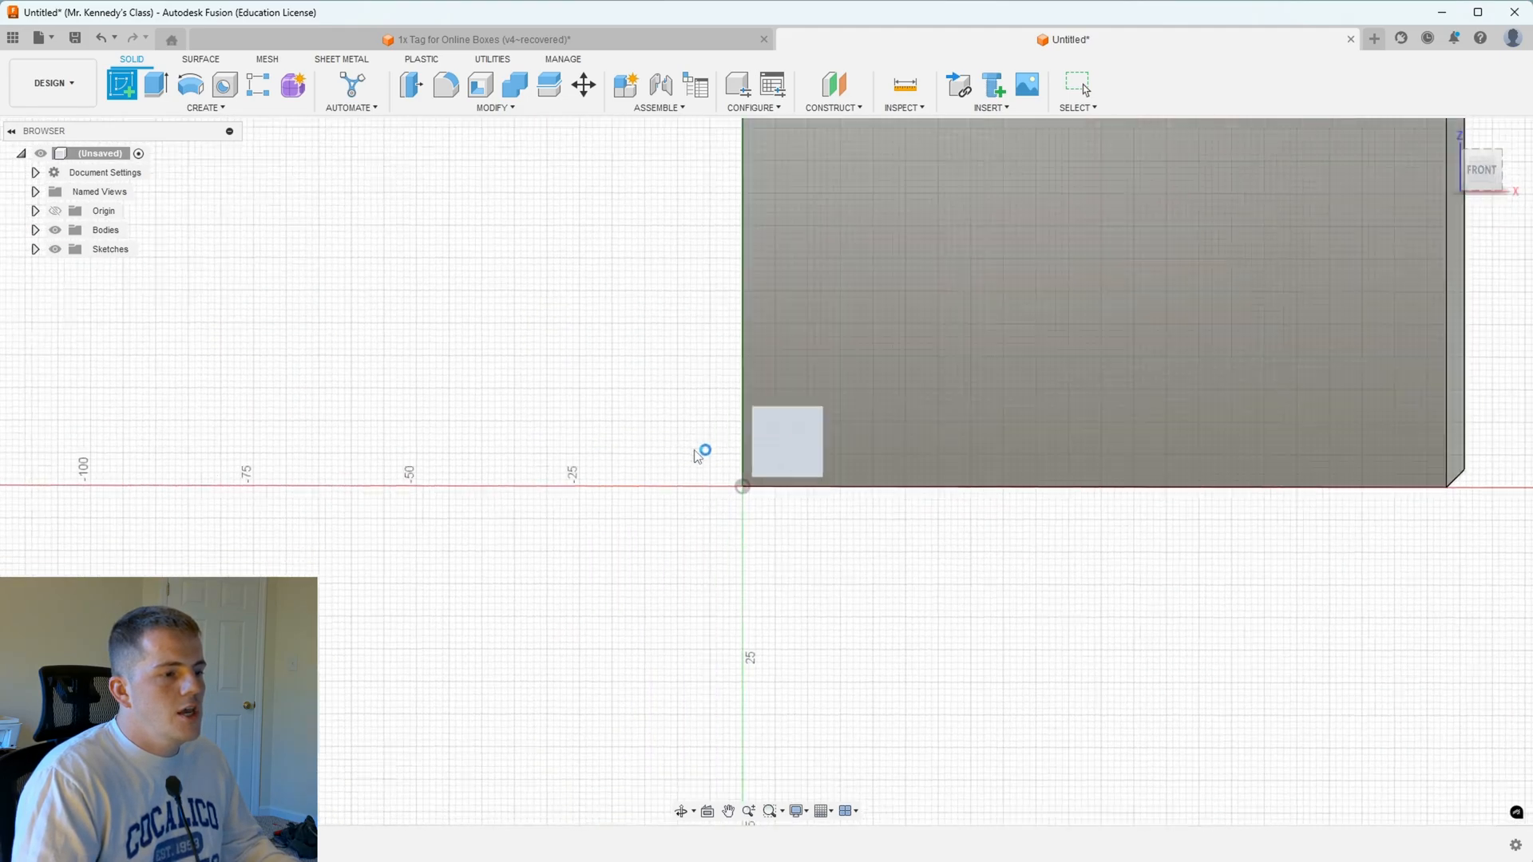
{"action": "left_click", "coordinate": [156, 84]}
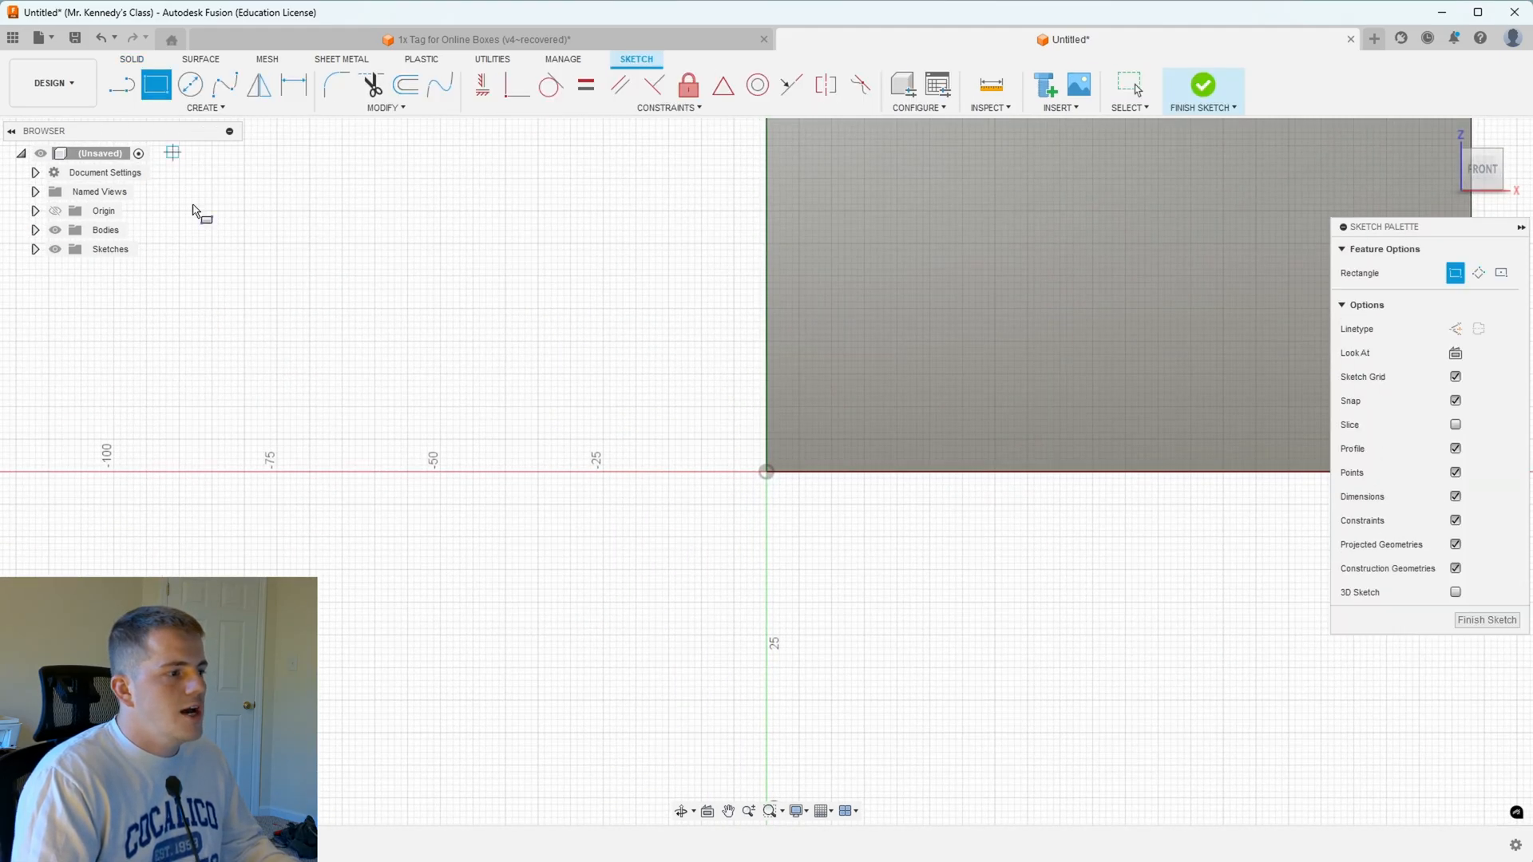
{"action": "left_click", "coordinate": [173, 471]}
{"action": "left_click", "coordinate": [610, 178]}
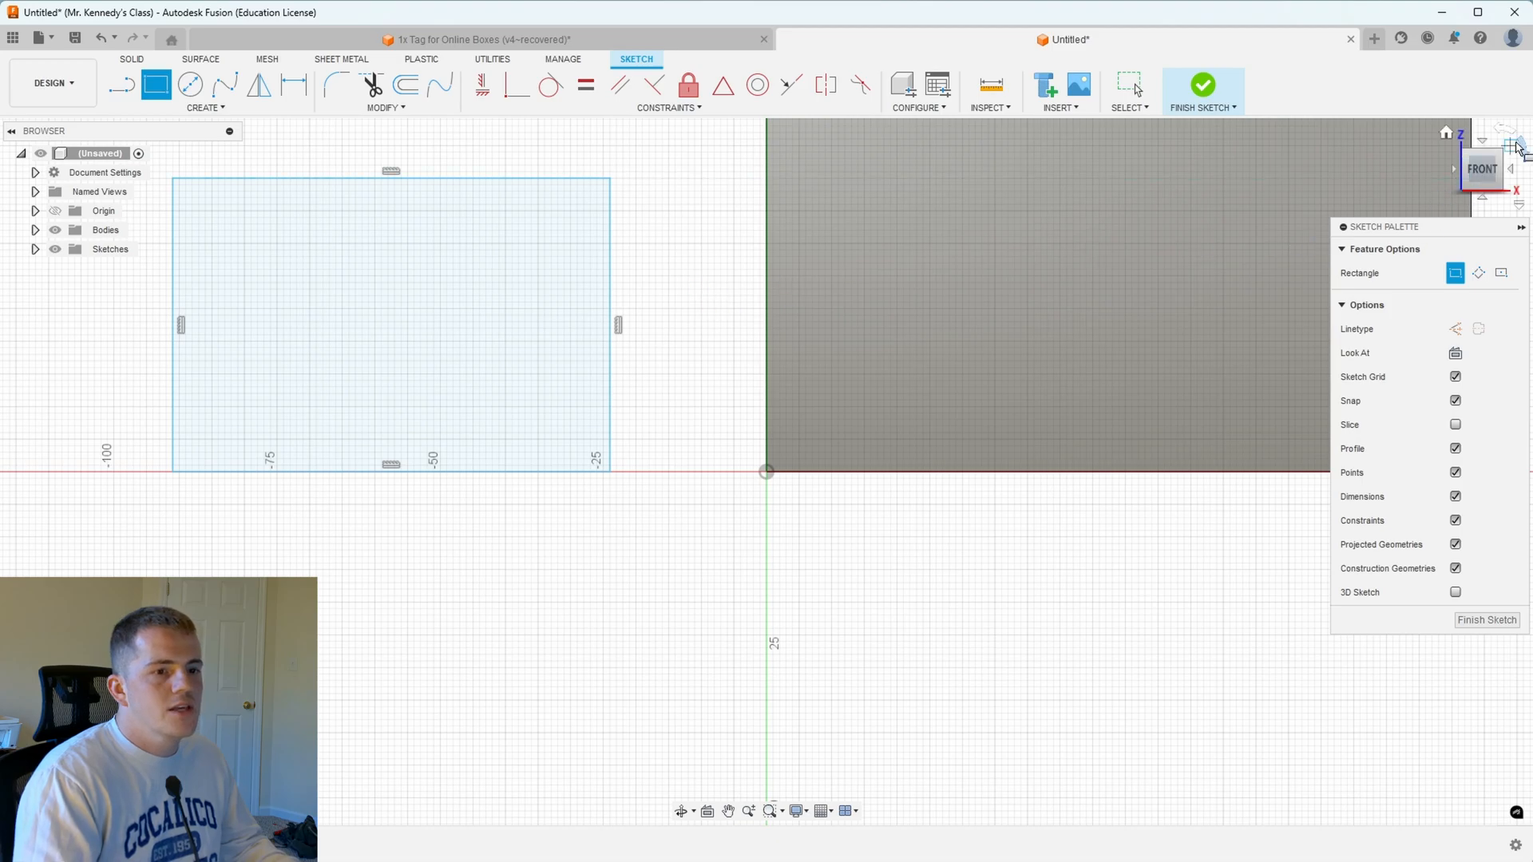
Extrude the smaller rectangle backwards as a separate new body beside the first box
{"action": "left_click", "coordinate": [1517, 147]}
{"action": "key", "text": "e"}
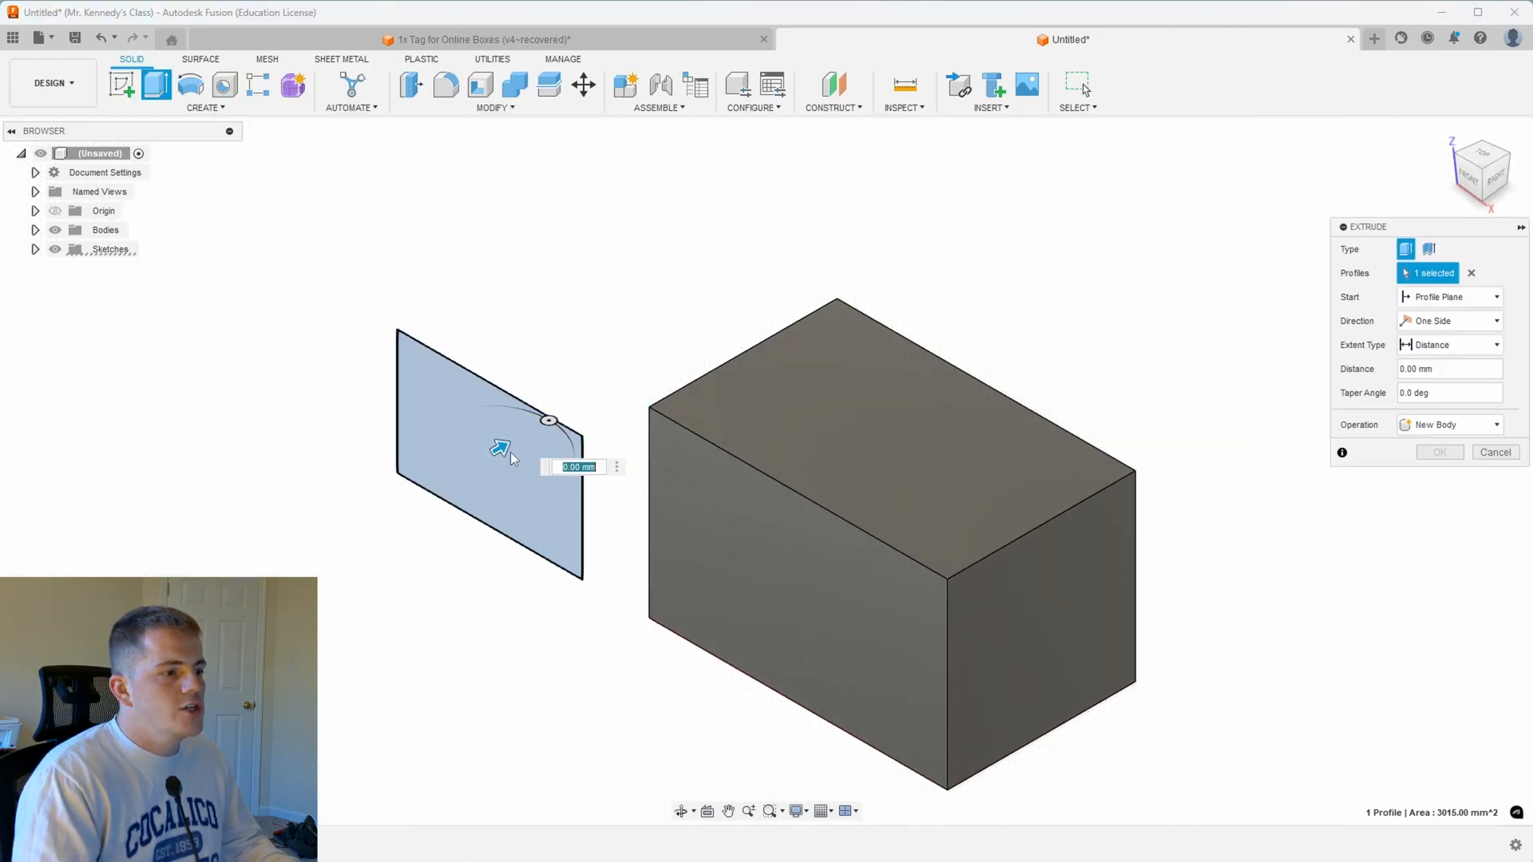
{"action": "left_click_drag", "start_coordinate": [510, 452], "coordinate": [667, 352]}
{"action": "key", "text": "Return"}
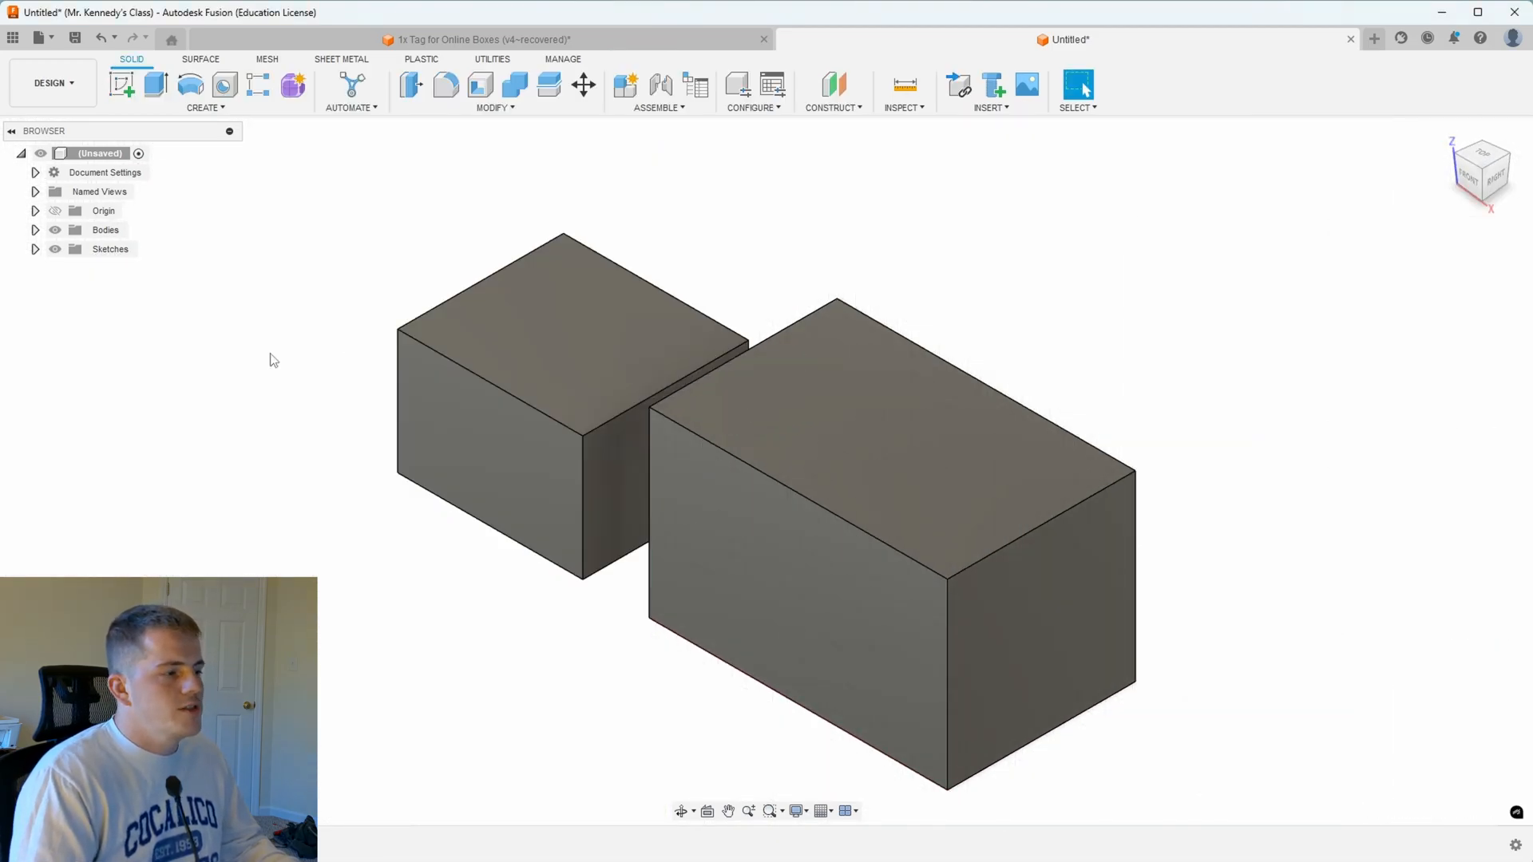
Expand the list of bodies and toggle the visibility of Body1 and Body2 to identify each box
{"action": "left_click", "coordinate": [35, 229]}
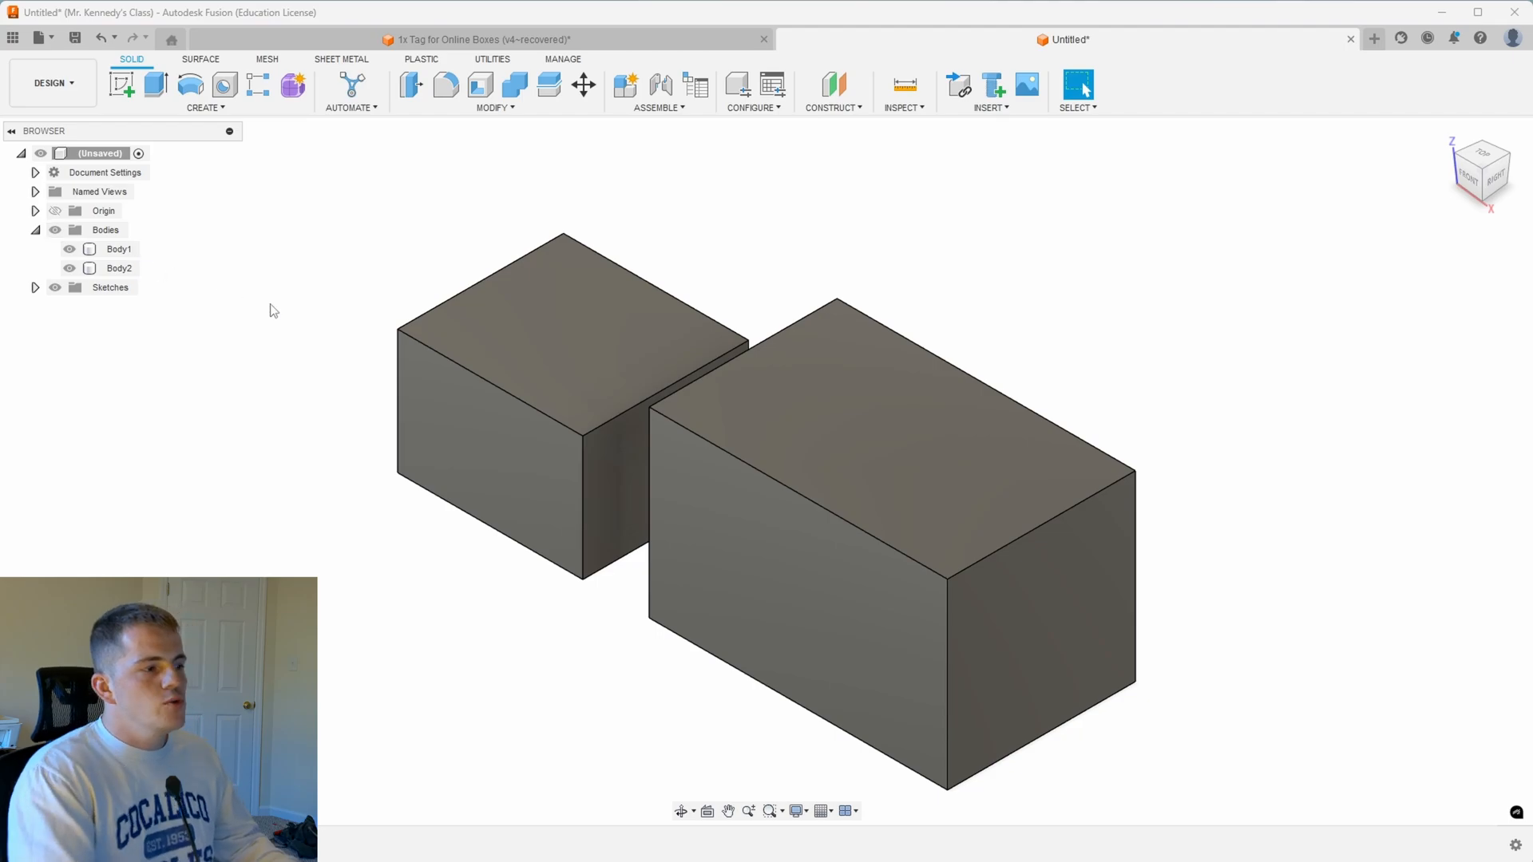
{"action": "left_click", "coordinate": [89, 249]}
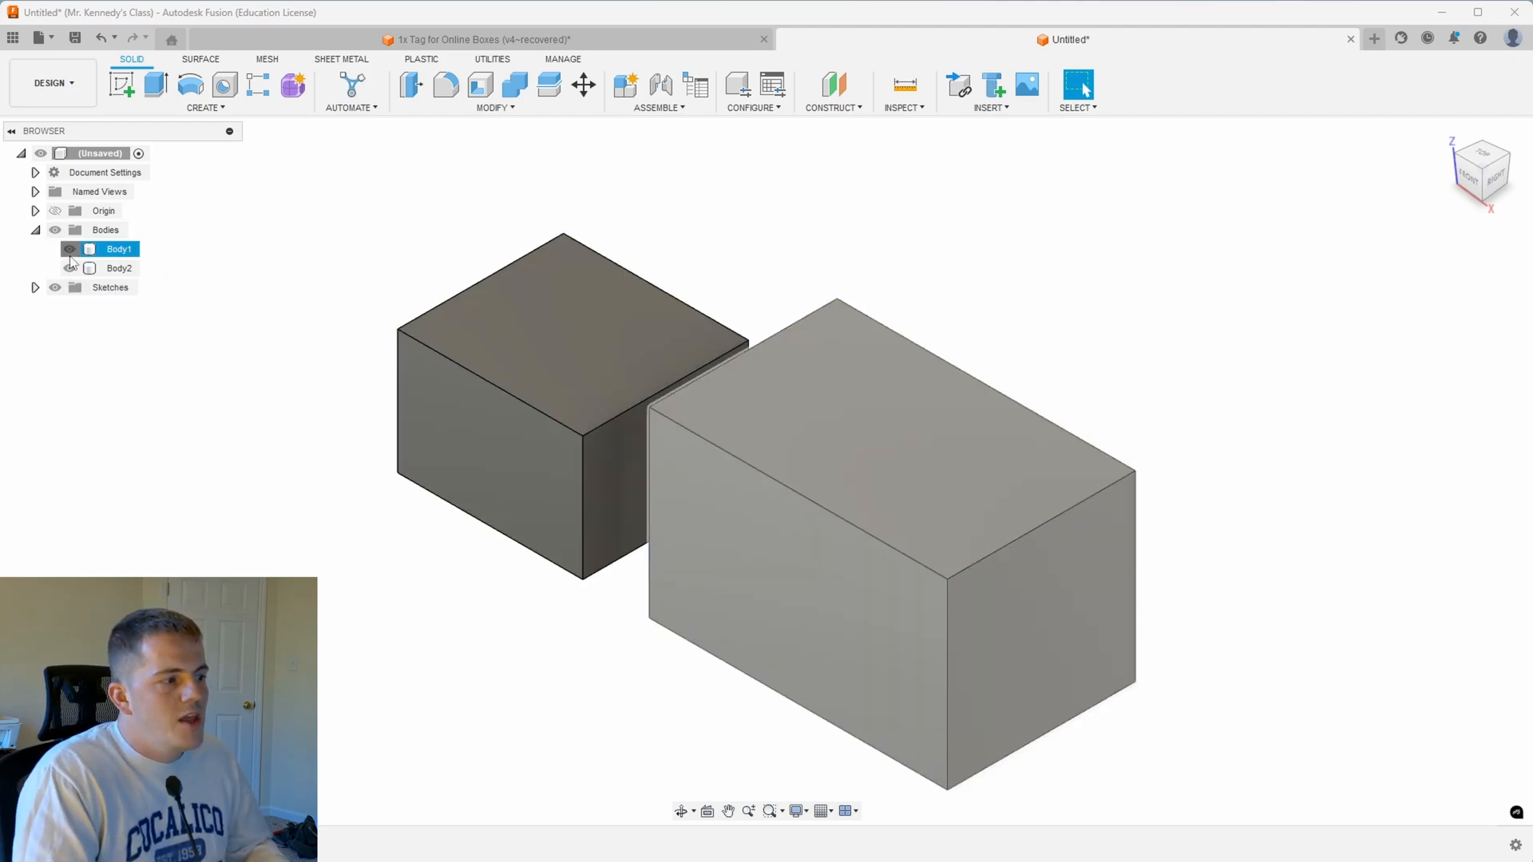
{"action": "left_click", "coordinate": [69, 249]}
{"action": "left_click", "coordinate": [70, 249]}
{"action": "left_click", "coordinate": [70, 268]}
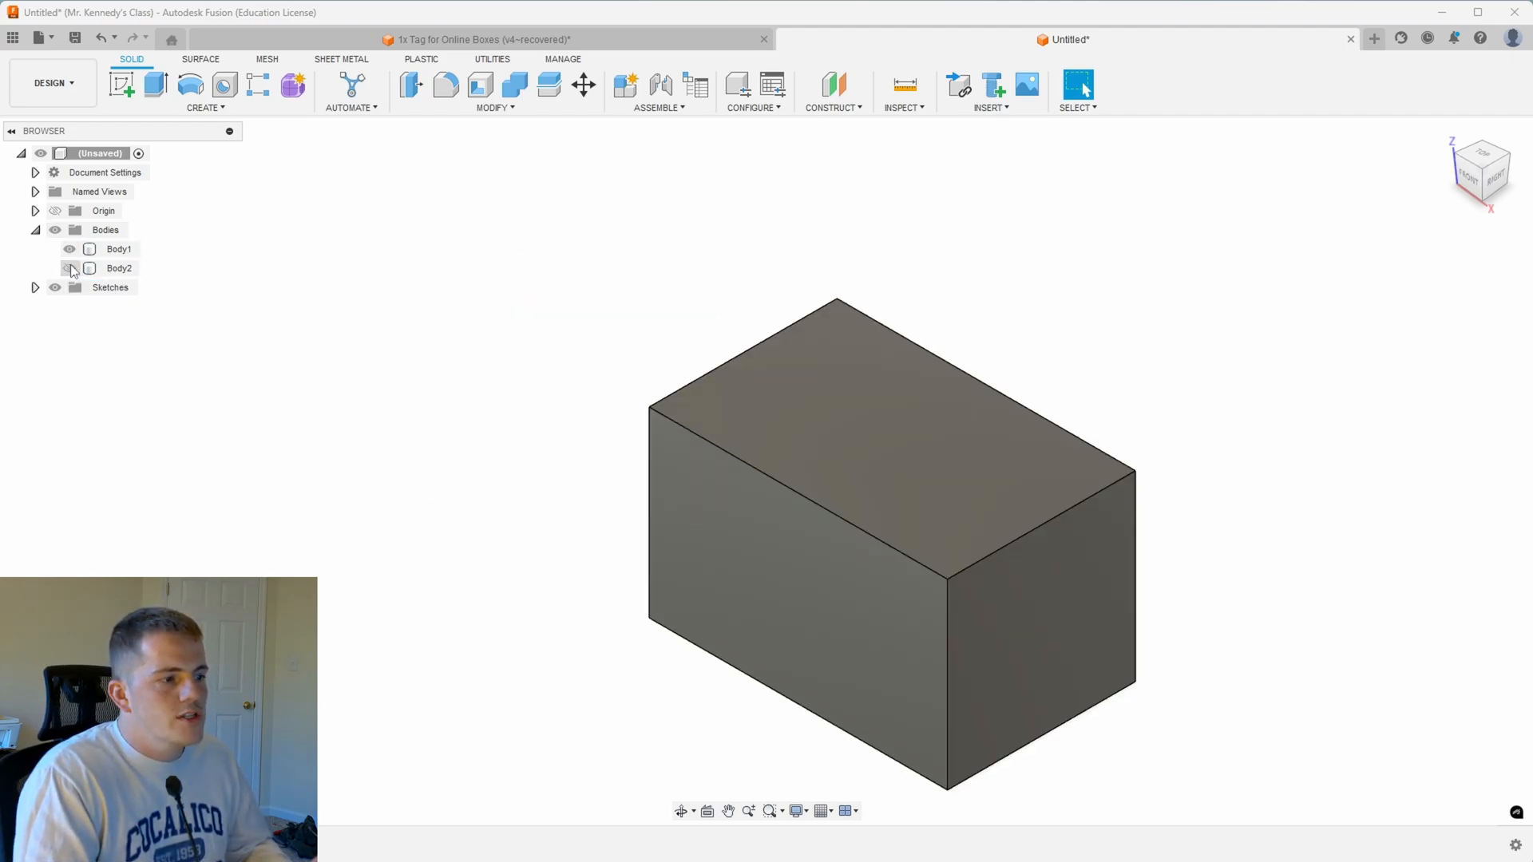
{"action": "left_click", "coordinate": [70, 268]}
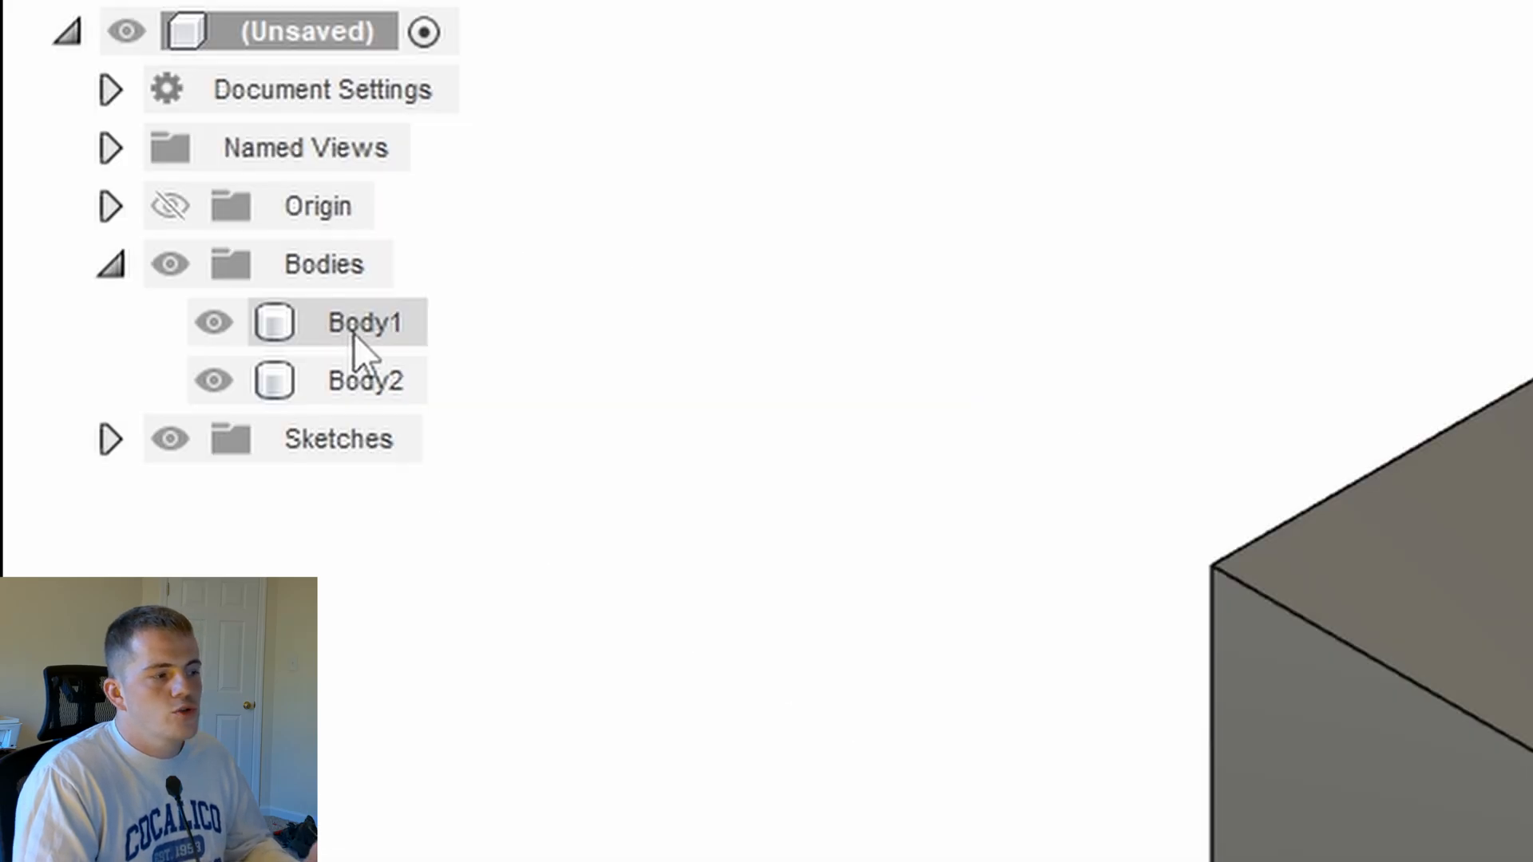
Create a component from Body1 and collapse the list of bodies
{"action": "right_click", "coordinate": [359, 332]}
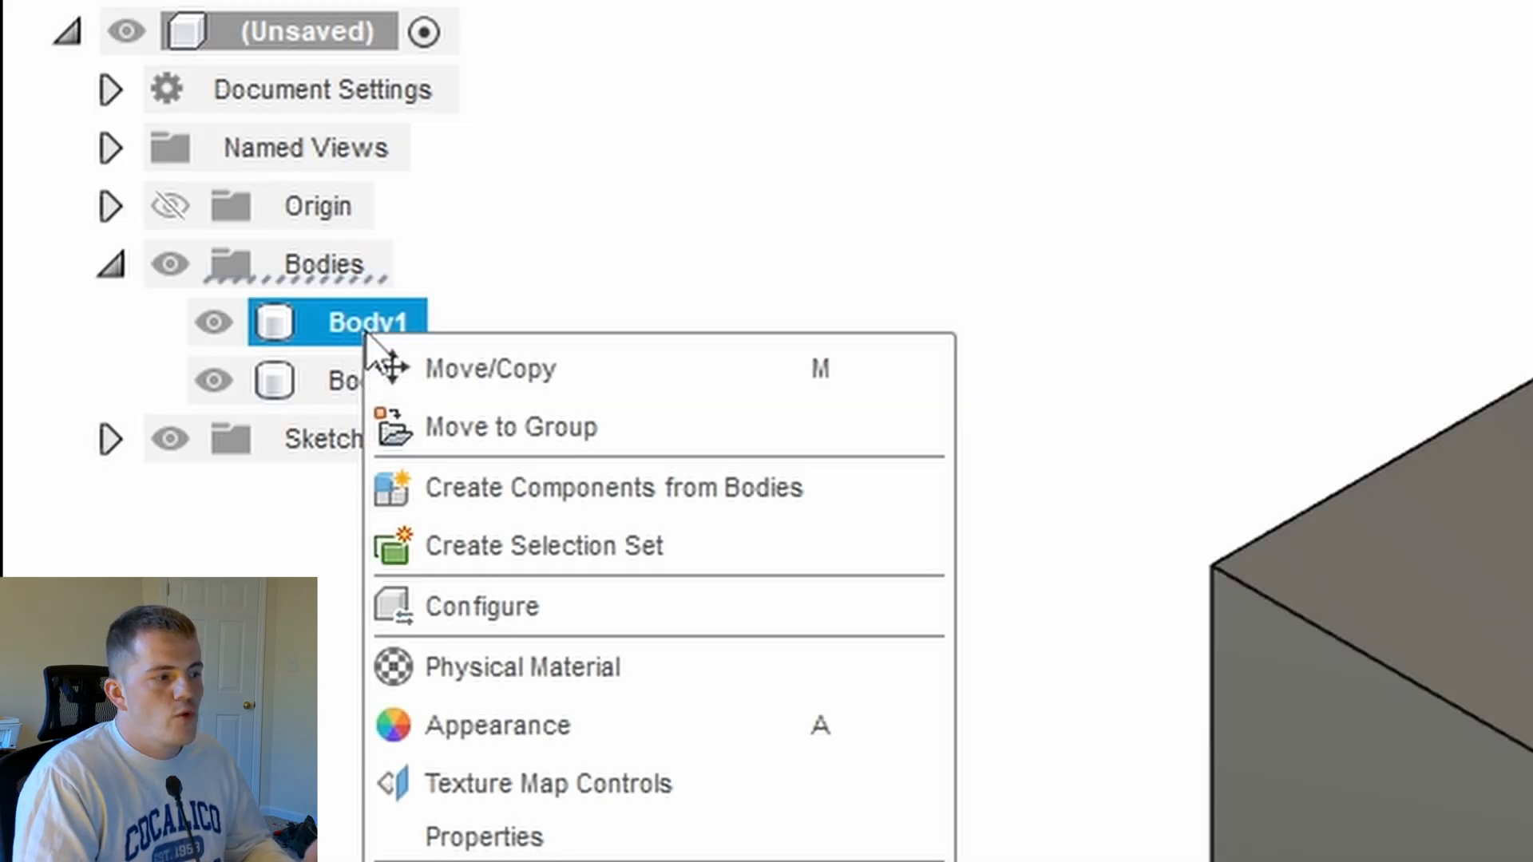
{"action": "left_click", "coordinate": [629, 487]}
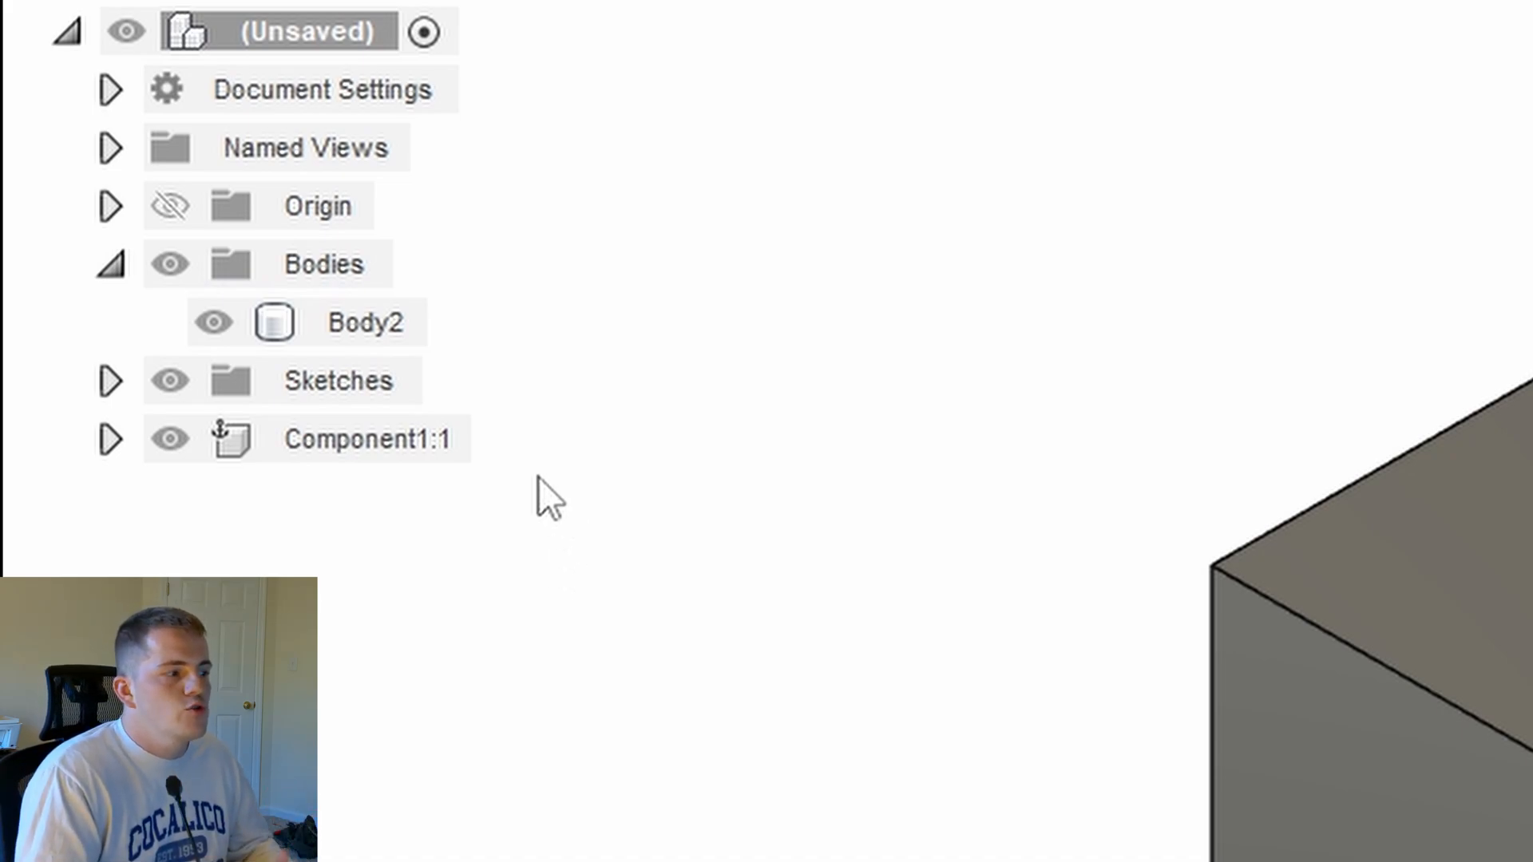
{"action": "left_click", "coordinate": [119, 261]}
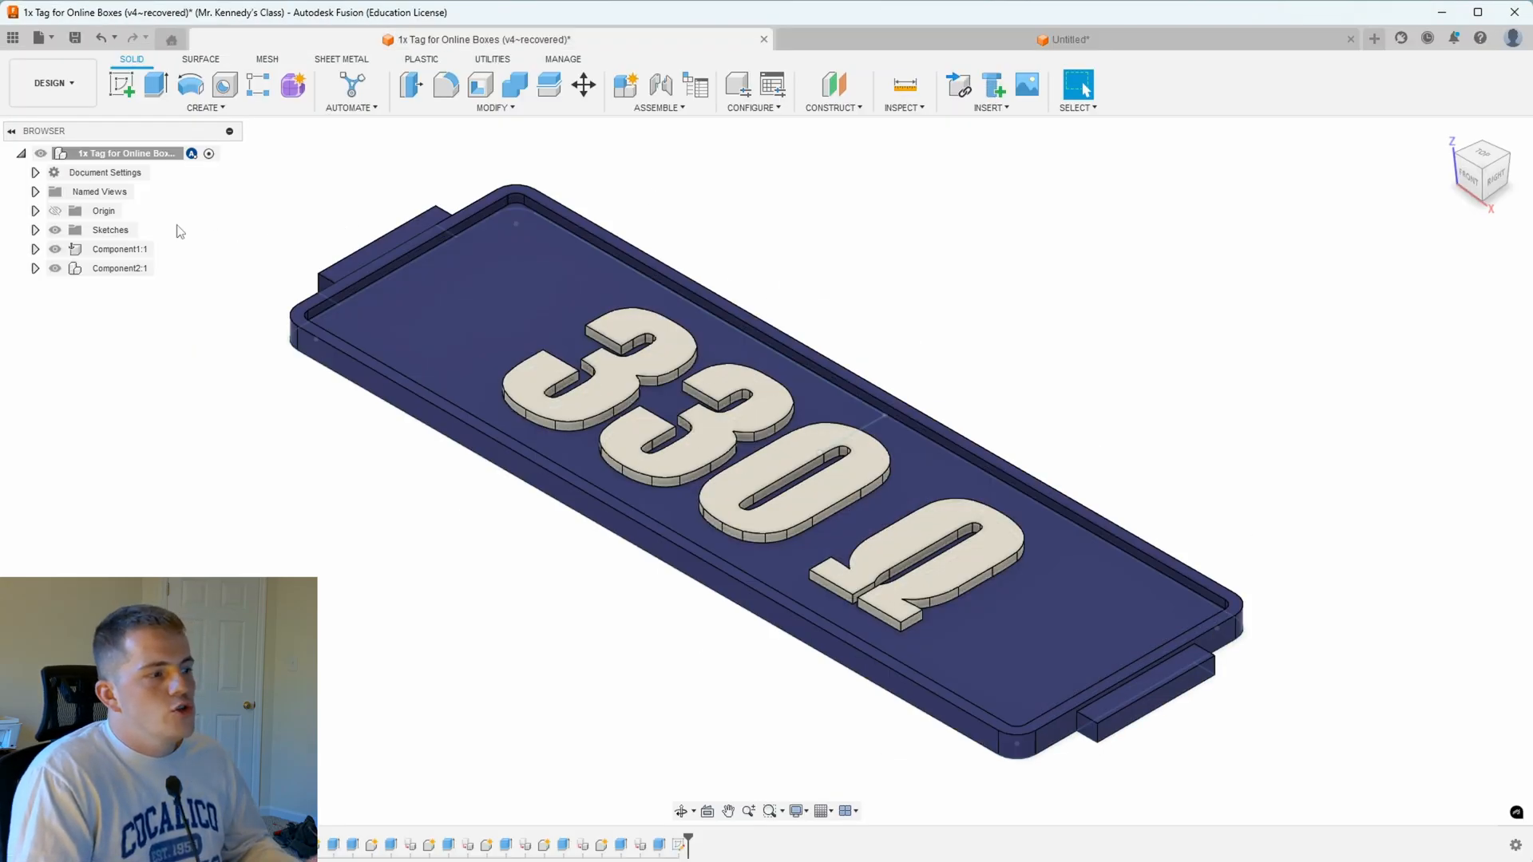
Start a 3D print export of Component1 in the 1x Tag for Online Boxes design as an STL file and cancel at saving
{"action": "left_click", "coordinate": [38, 37]}
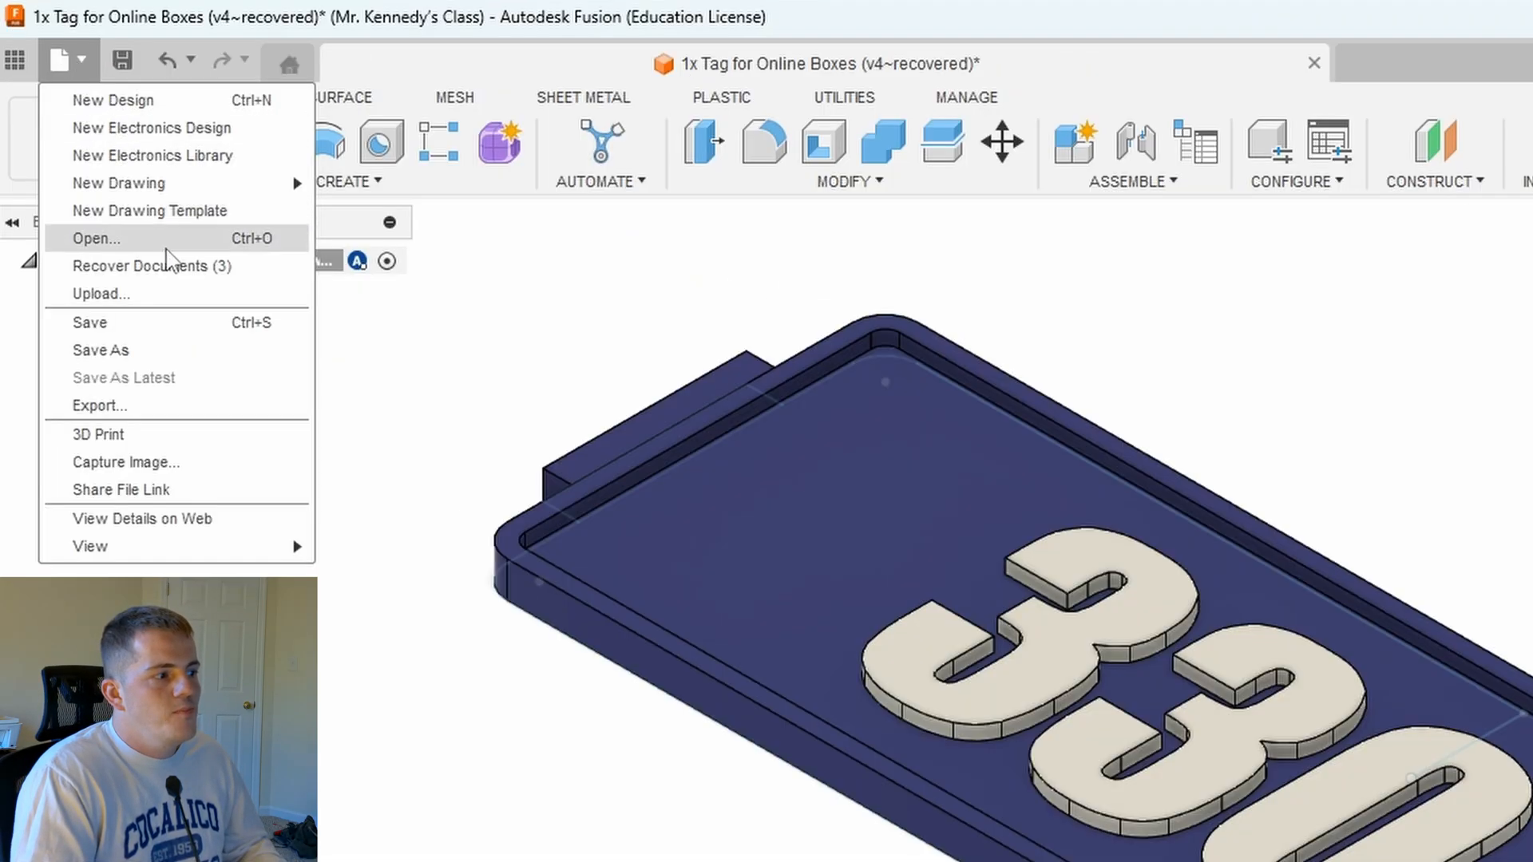
{"action": "left_click", "coordinate": [144, 442]}
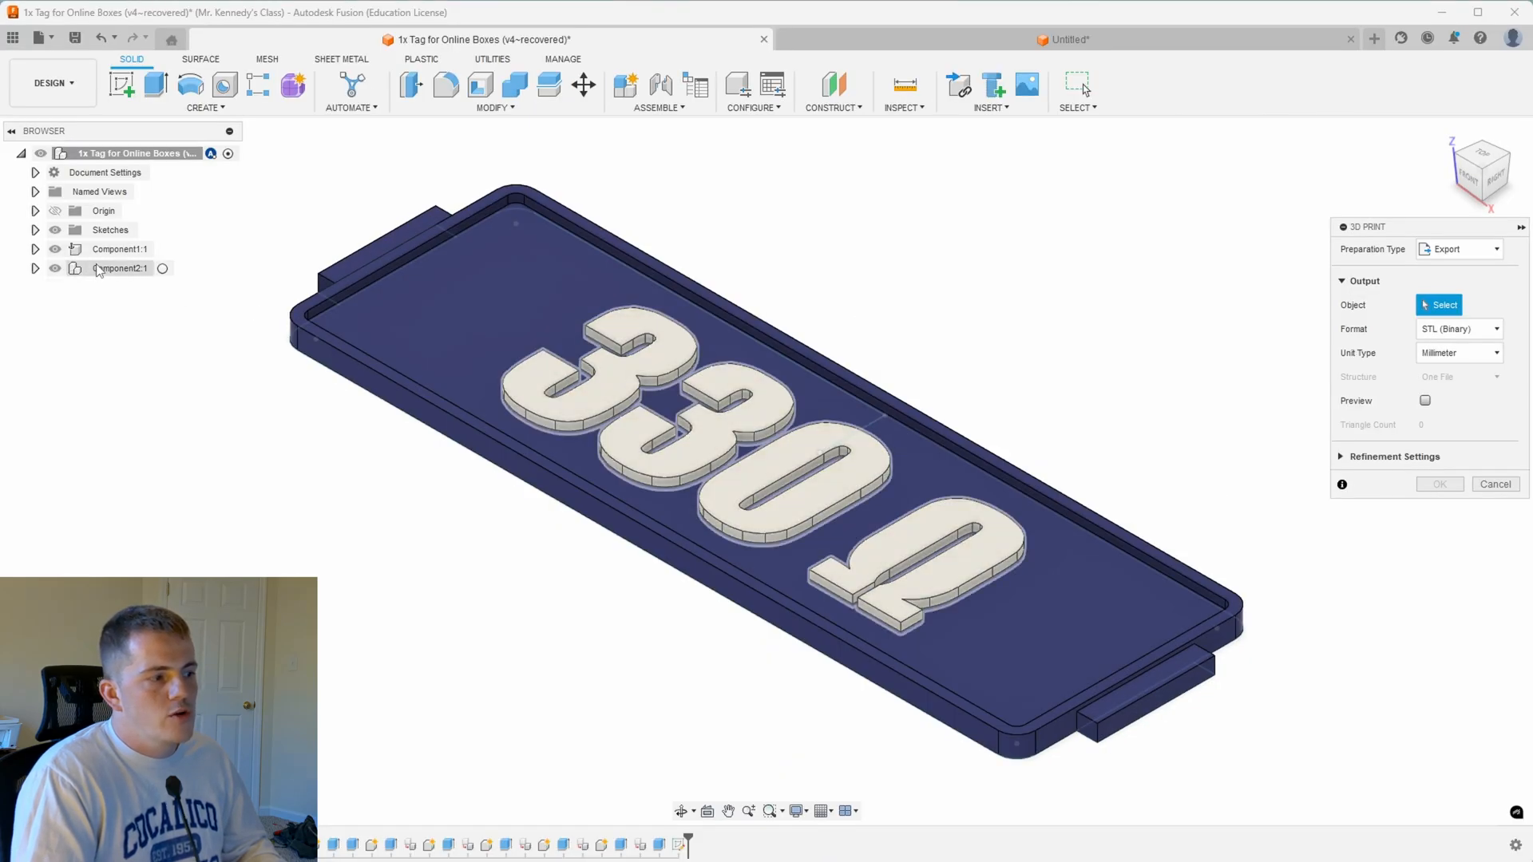
{"action": "left_click", "coordinate": [112, 249]}
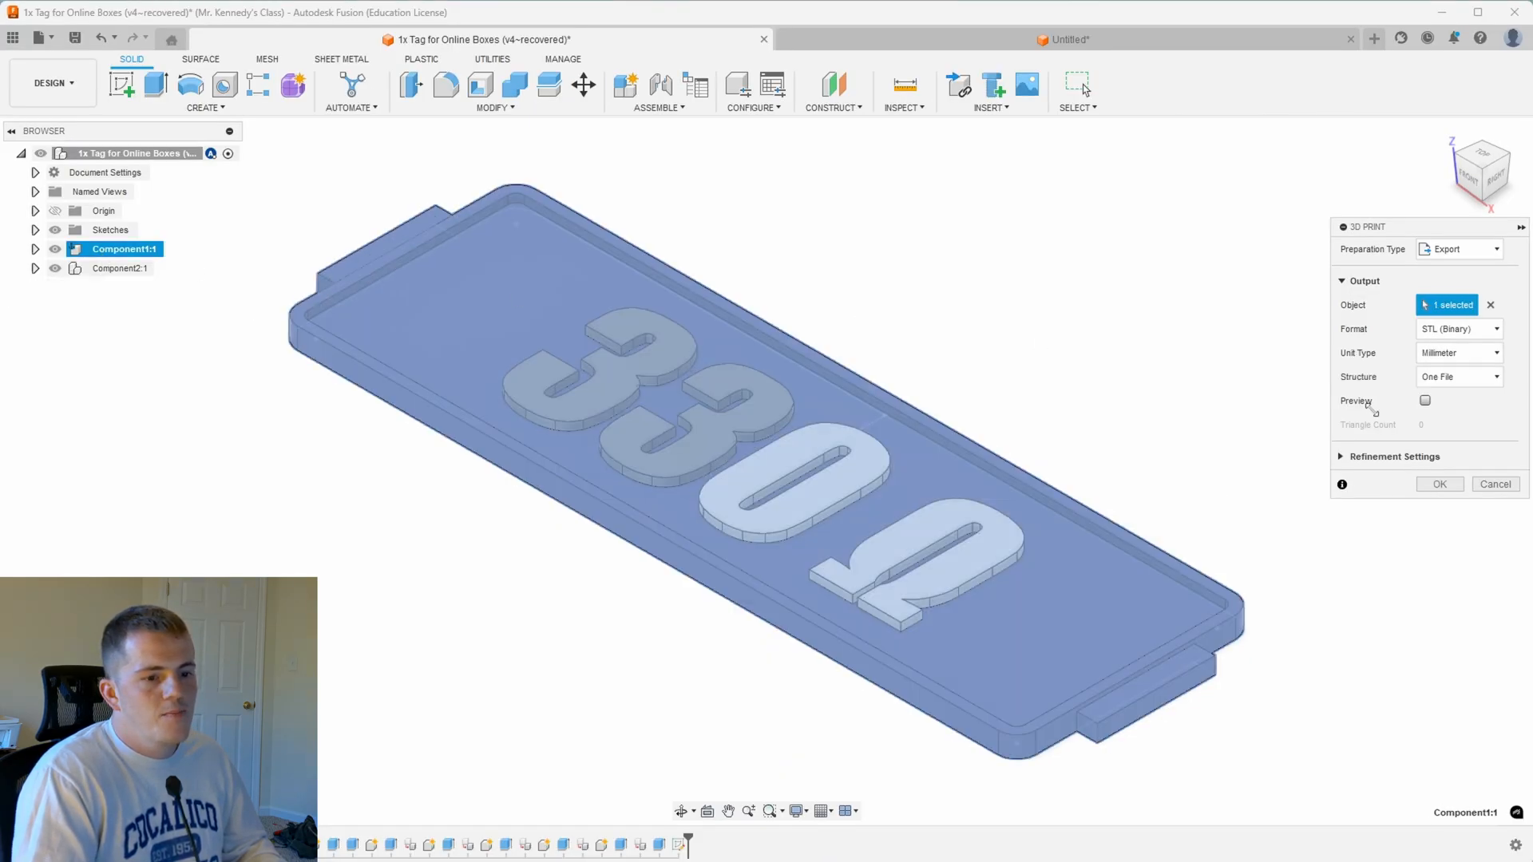
{"action": "left_click", "coordinate": [1438, 484]}
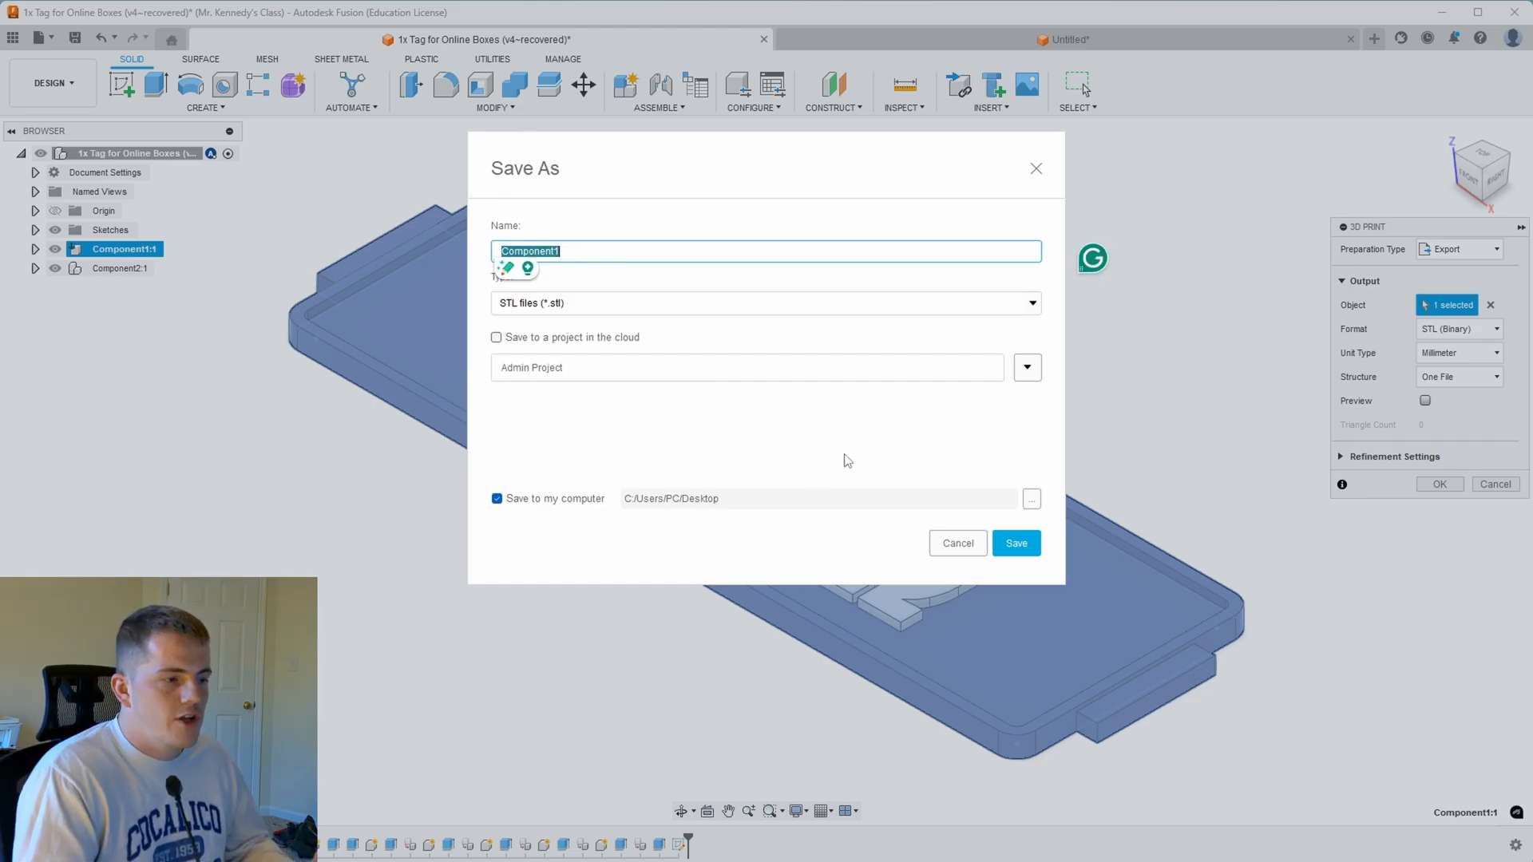
{"action": "left_click", "coordinate": [934, 543]}
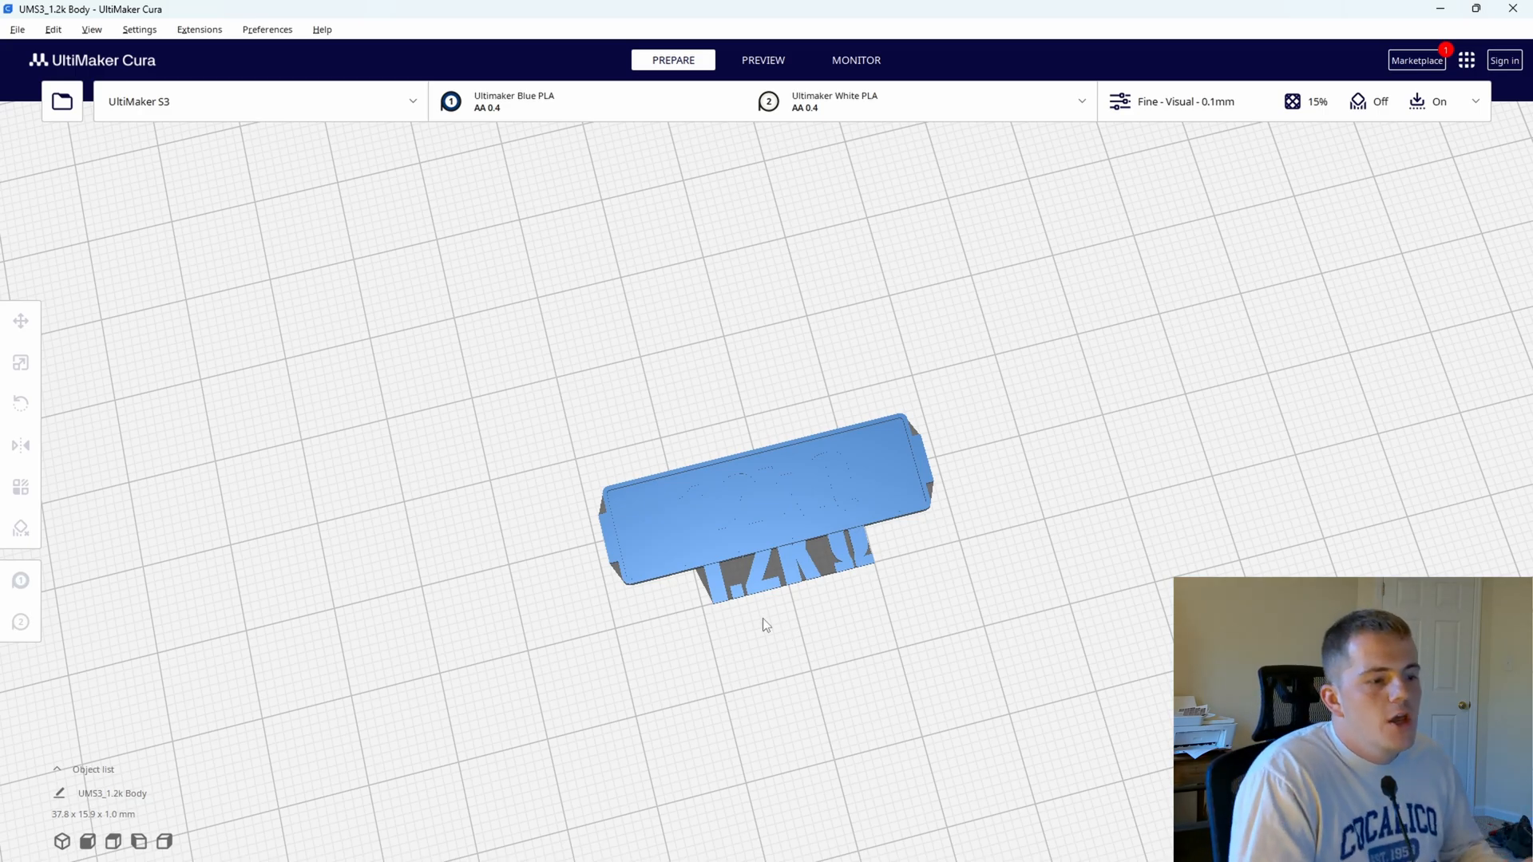
Switch to UltiMaker Cura and move the 1.2k Ω lettering along Y clear of the plate, to about 13.9 mm
{"action": "left_click", "coordinate": [795, 578]}
{"action": "left_click_drag", "start_coordinate": [823, 718], "coordinate": [842, 783]}
{"action": "left_click", "coordinate": [889, 779]}
{"action": "right_click_drag", "start_coordinate": [889, 779], "coordinate": [971, 711]}
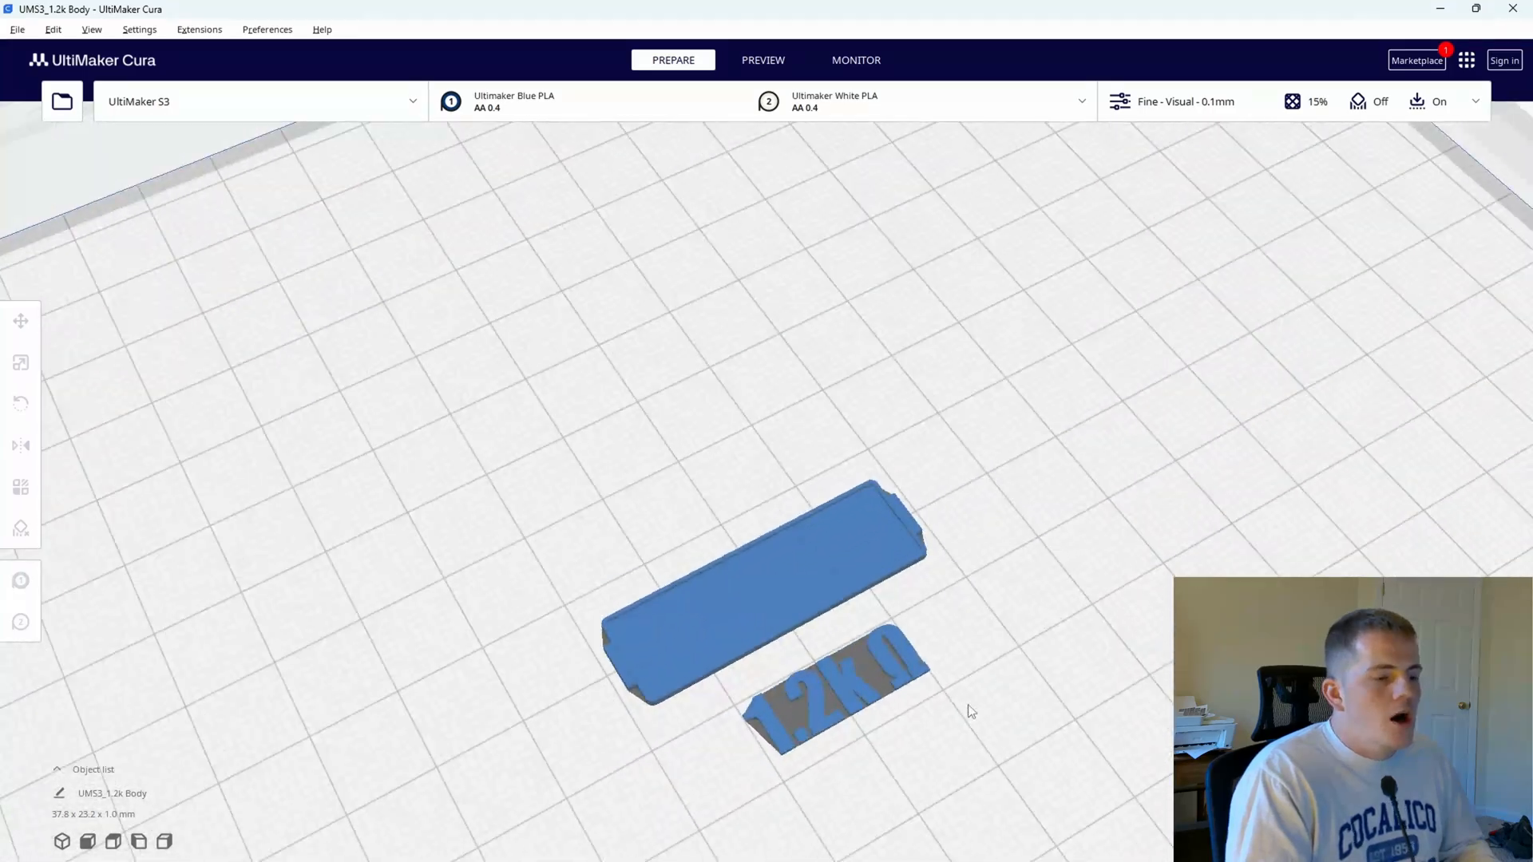
Review the material and print core settings of extruders 1 and 2
{"action": "left_click", "coordinate": [847, 694]}
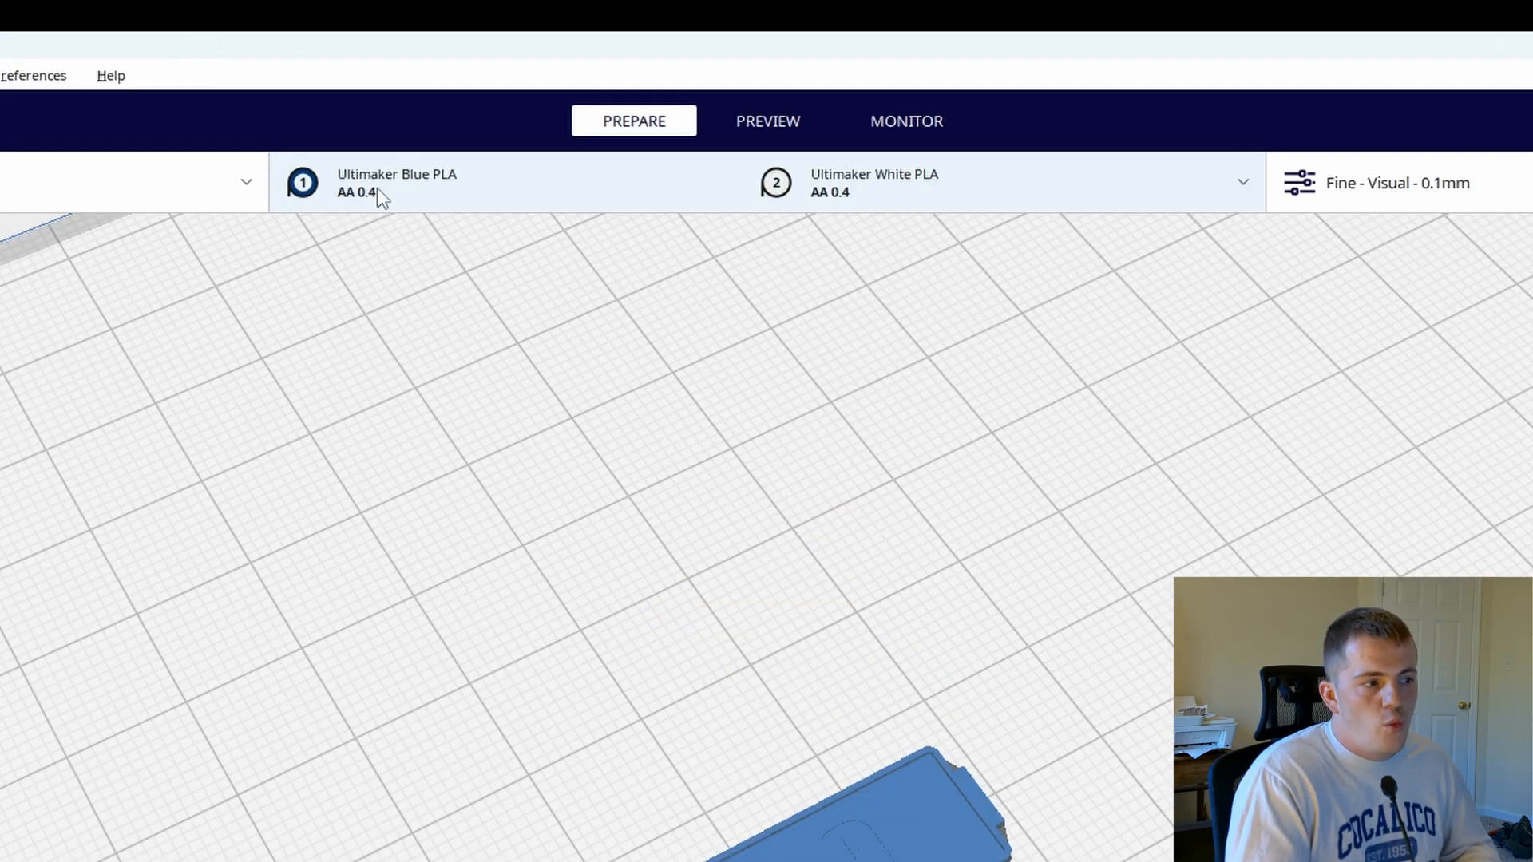
{"action": "left_click", "coordinate": [501, 106]}
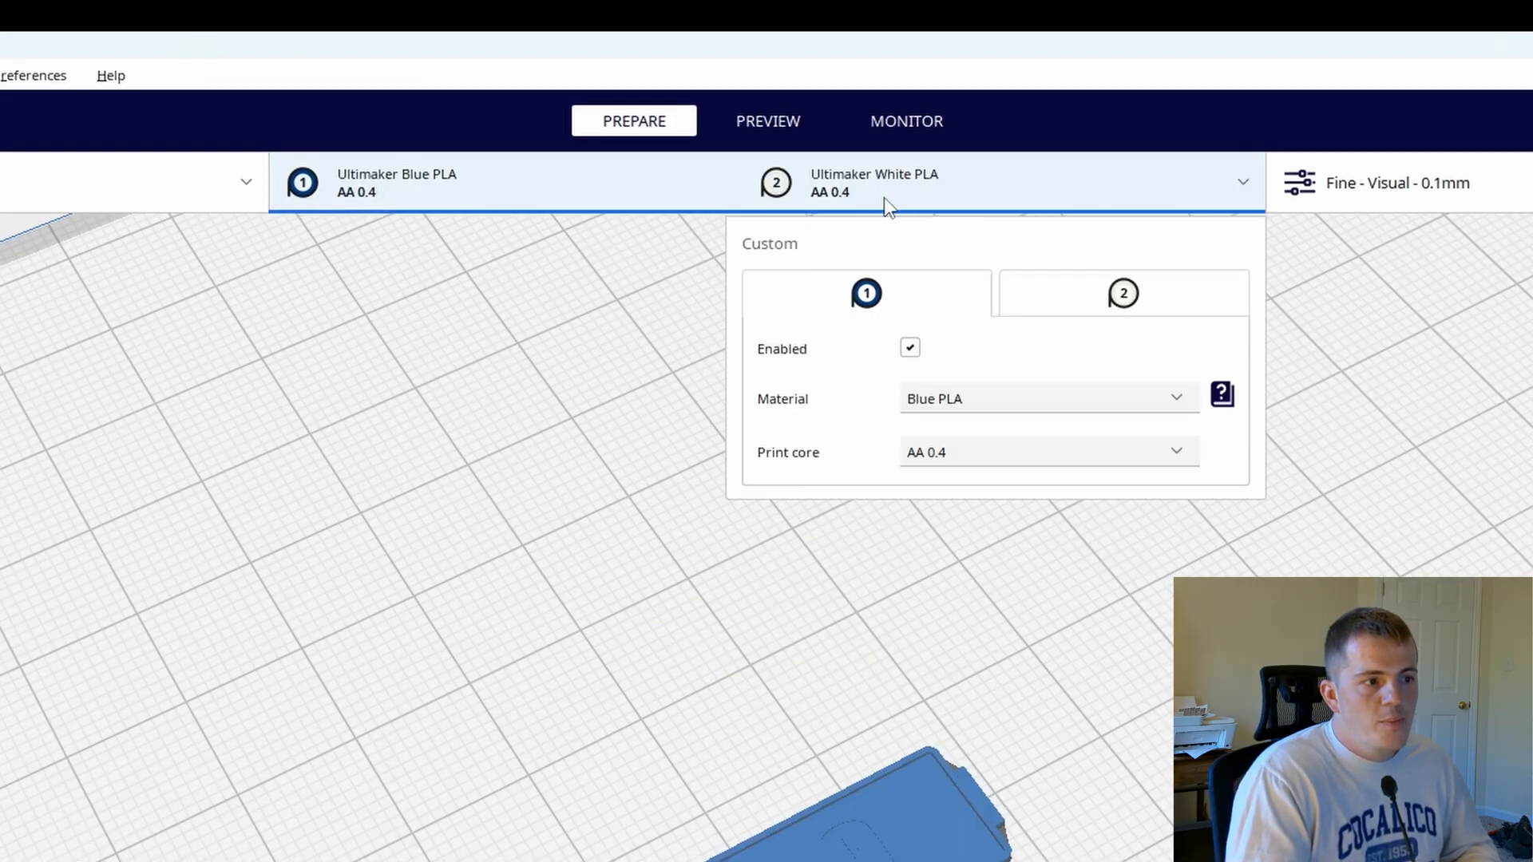
{"action": "left_click", "coordinate": [906, 194]}
{"action": "left_click", "coordinate": [636, 188]}
{"action": "left_click", "coordinate": [1063, 286]}
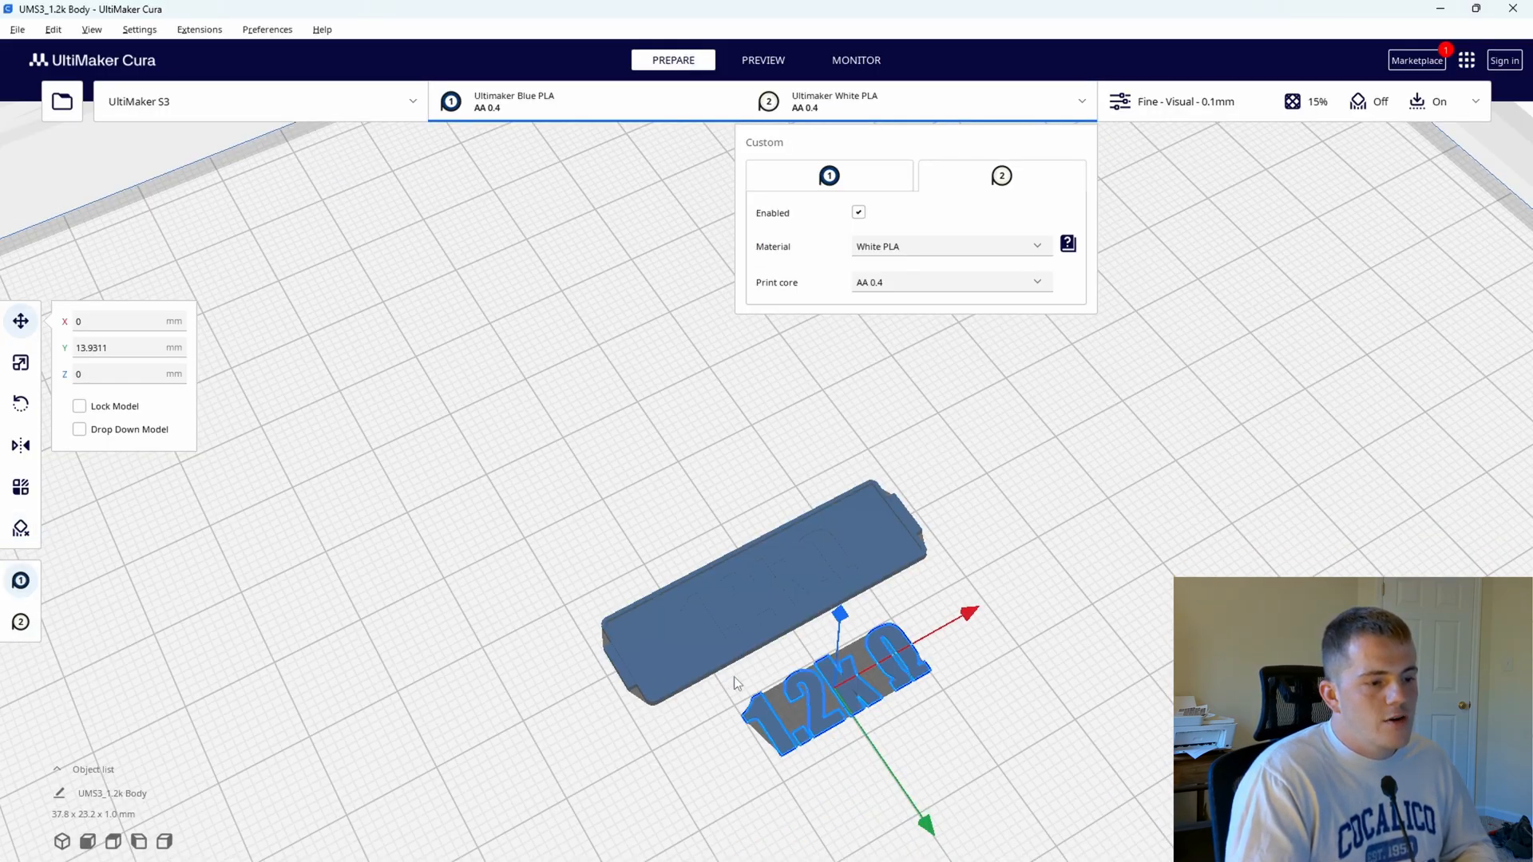
{"action": "left_click", "coordinate": [1152, 483]}
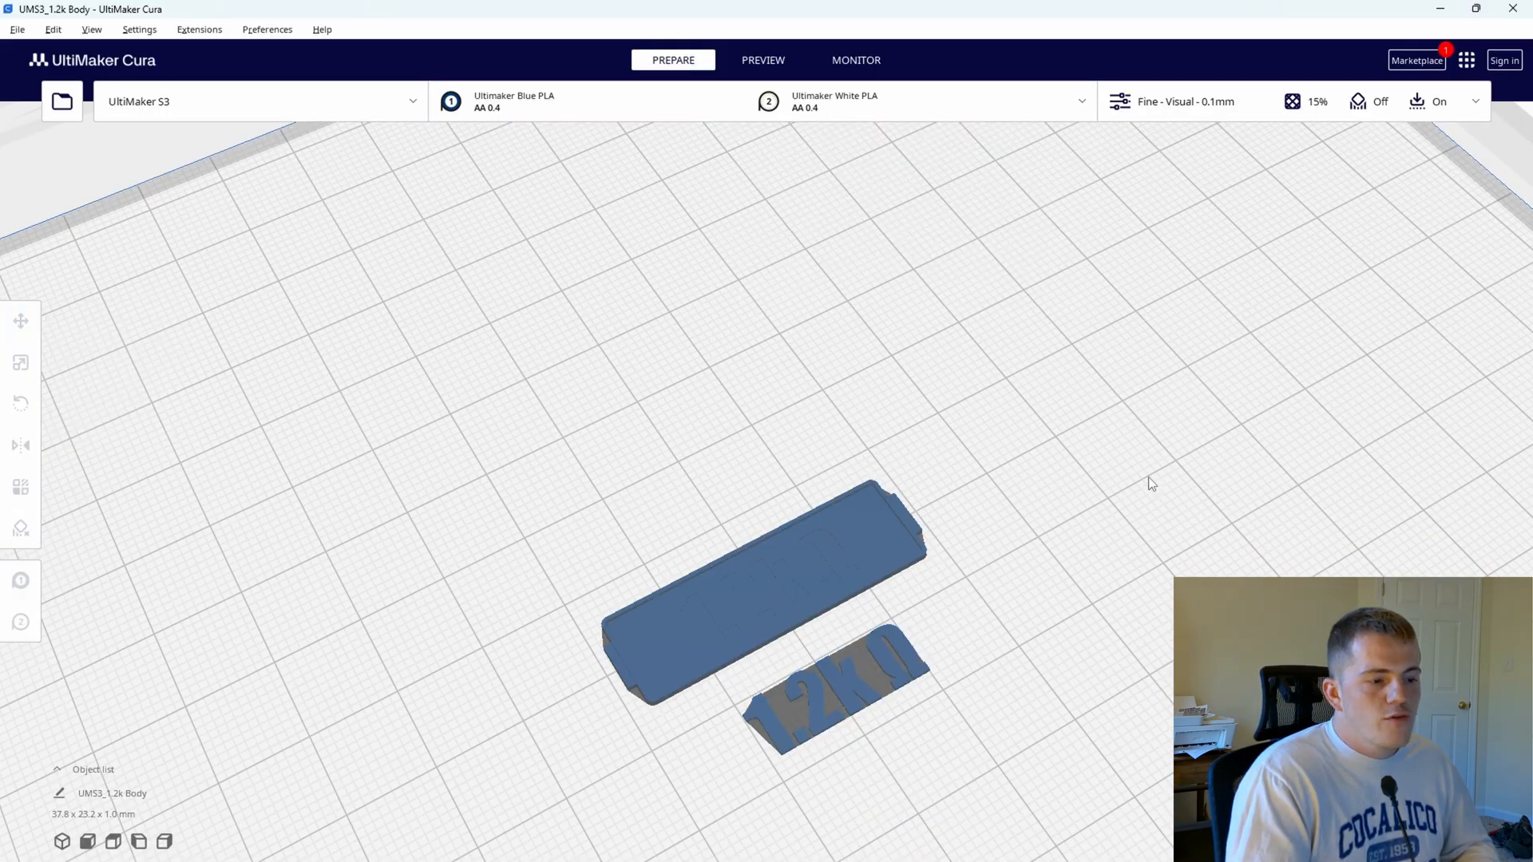
Assign the 1.2k Ω lettering to extruder 2 with White PLA
{"action": "left_click", "coordinate": [841, 702]}
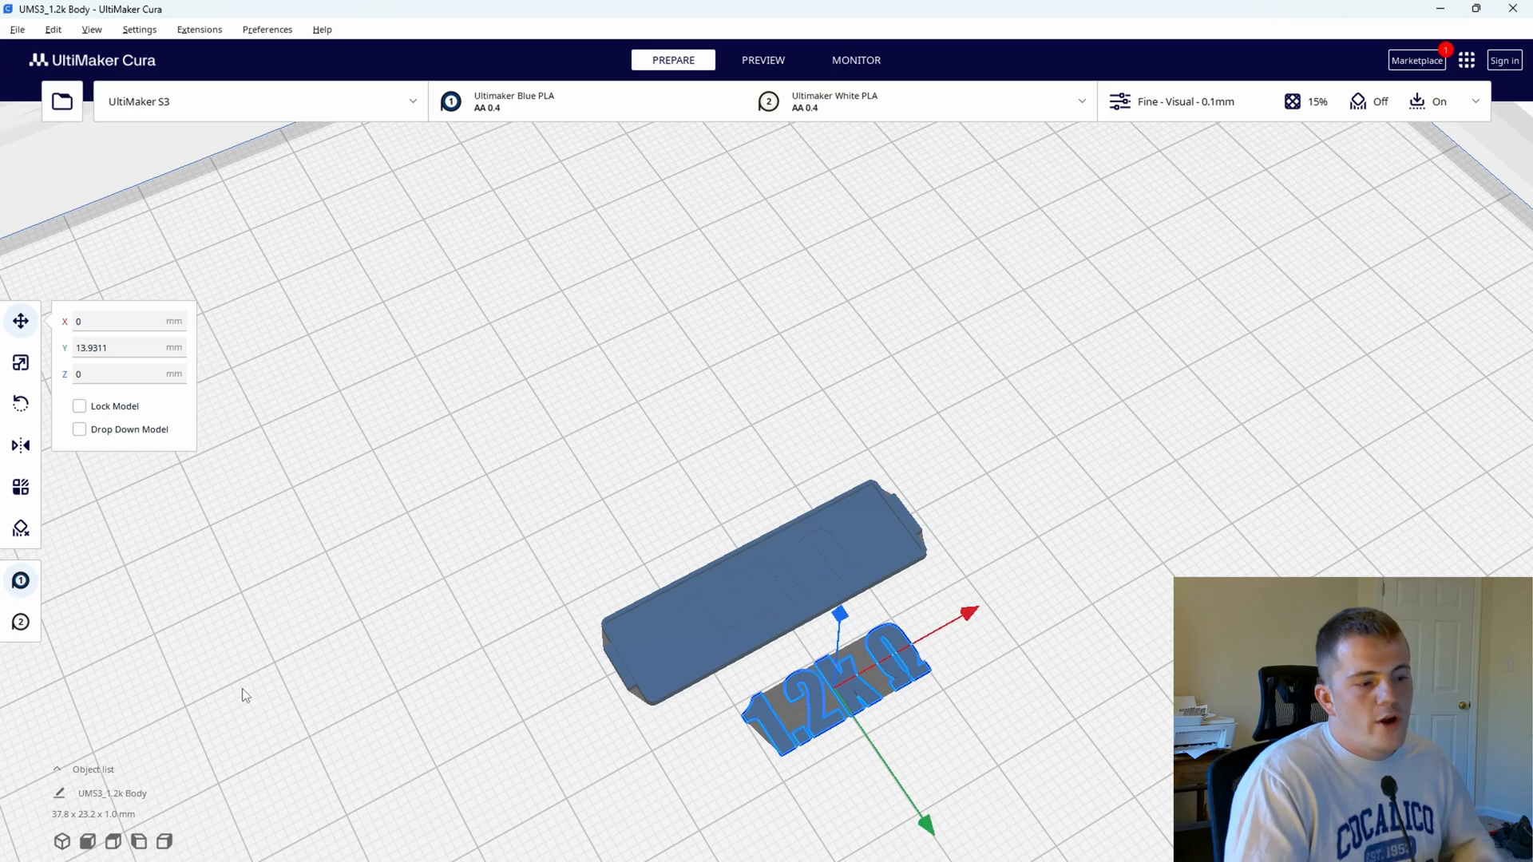
{"action": "left_click", "coordinate": [20, 624]}
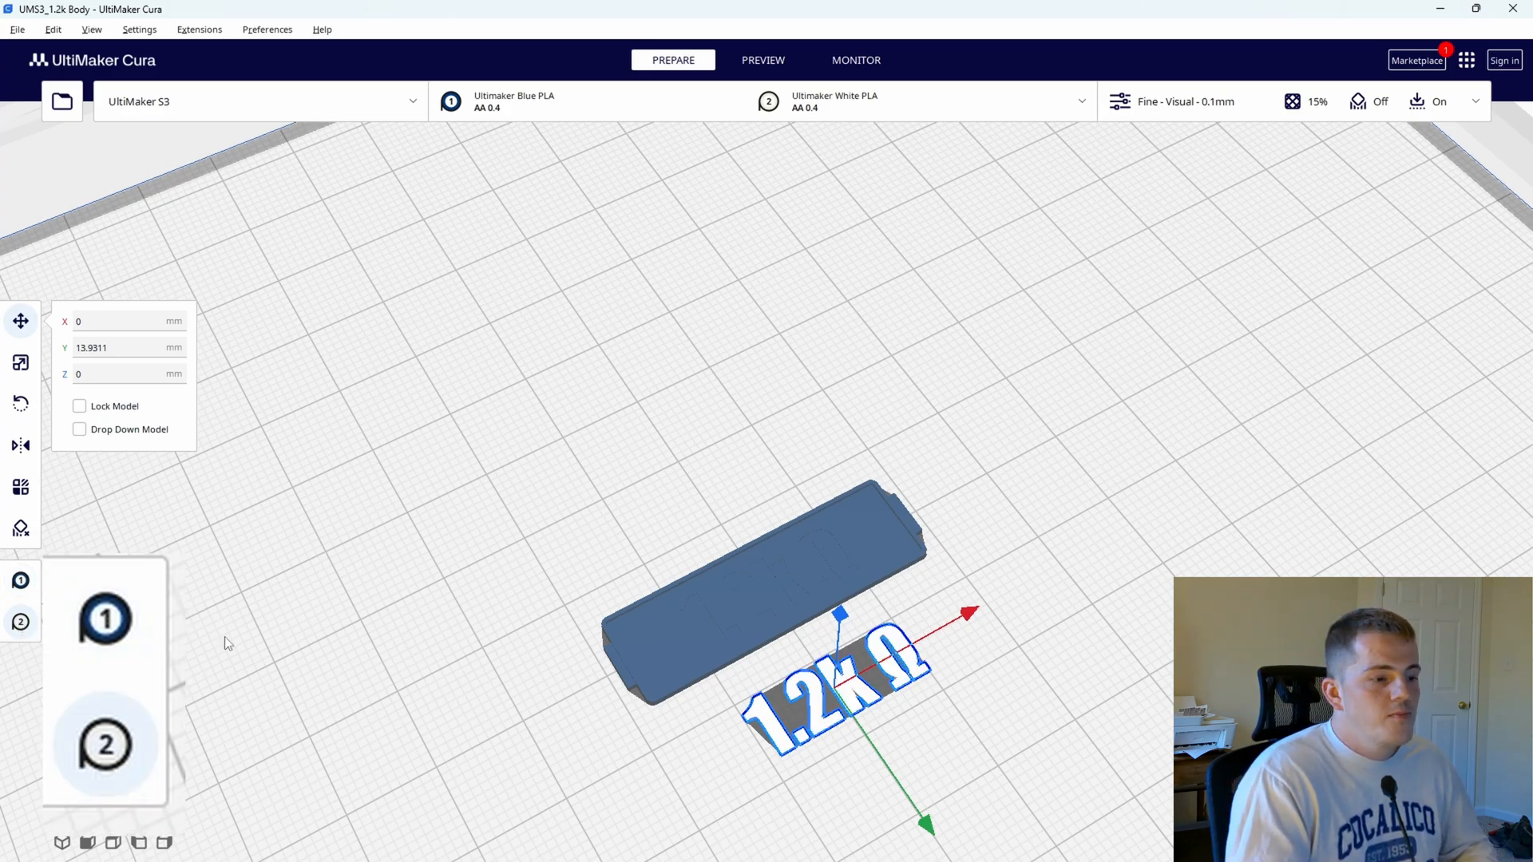
Merge the blue tag plate and the white 1.2k Ω lettering into one aligned model
{"action": "left_click", "coordinate": [1012, 721]}
{"action": "right_click_drag", "start_coordinate": [938, 779], "coordinate": [922, 734]}
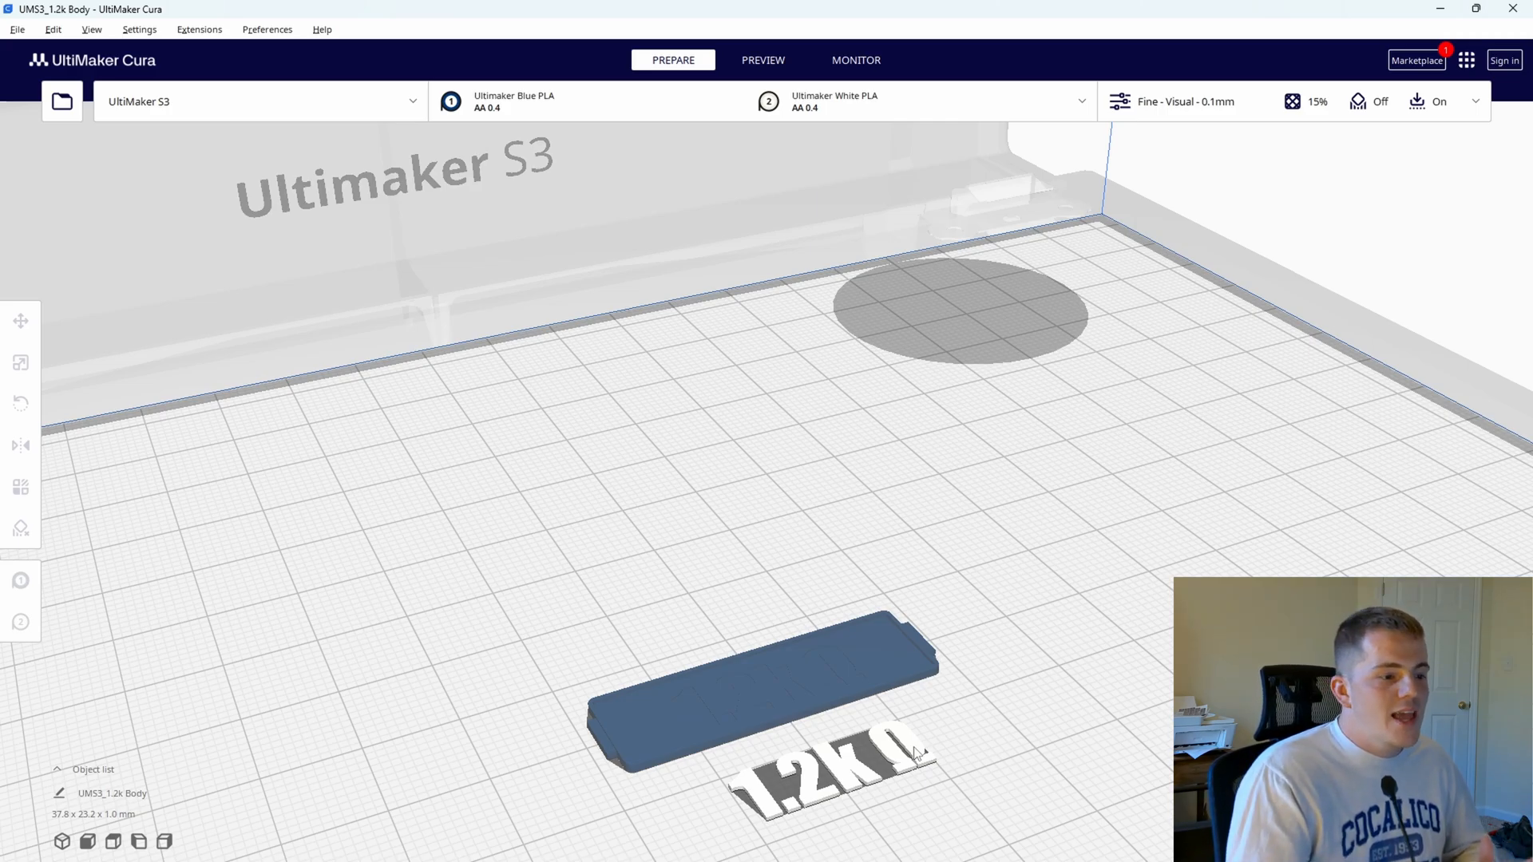
{"action": "left_click", "coordinate": [812, 683]}
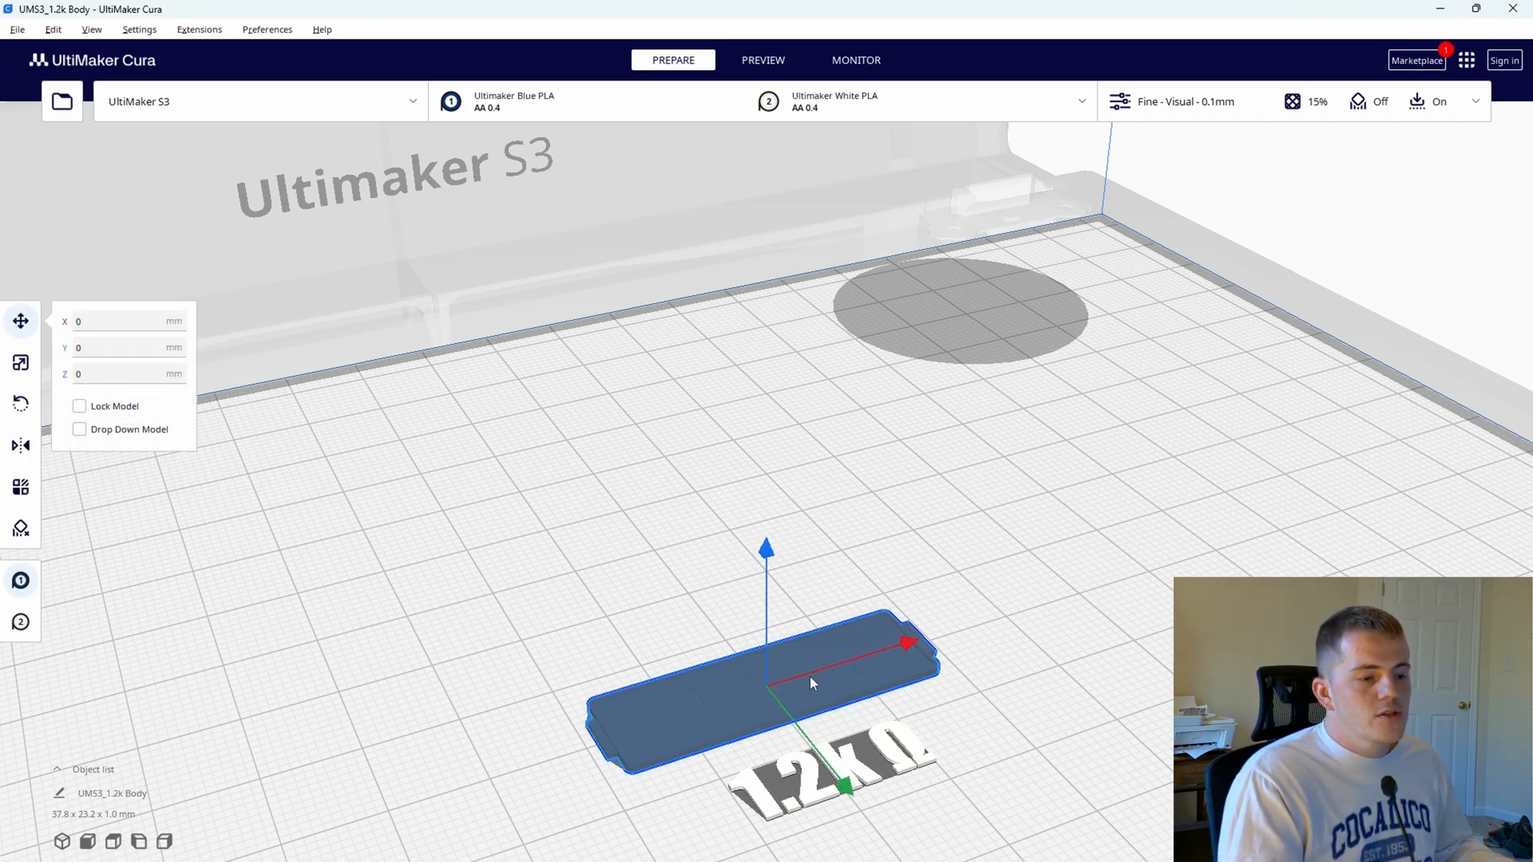
{"action": "left_click", "coordinate": [896, 760], "text": "ctrl"}
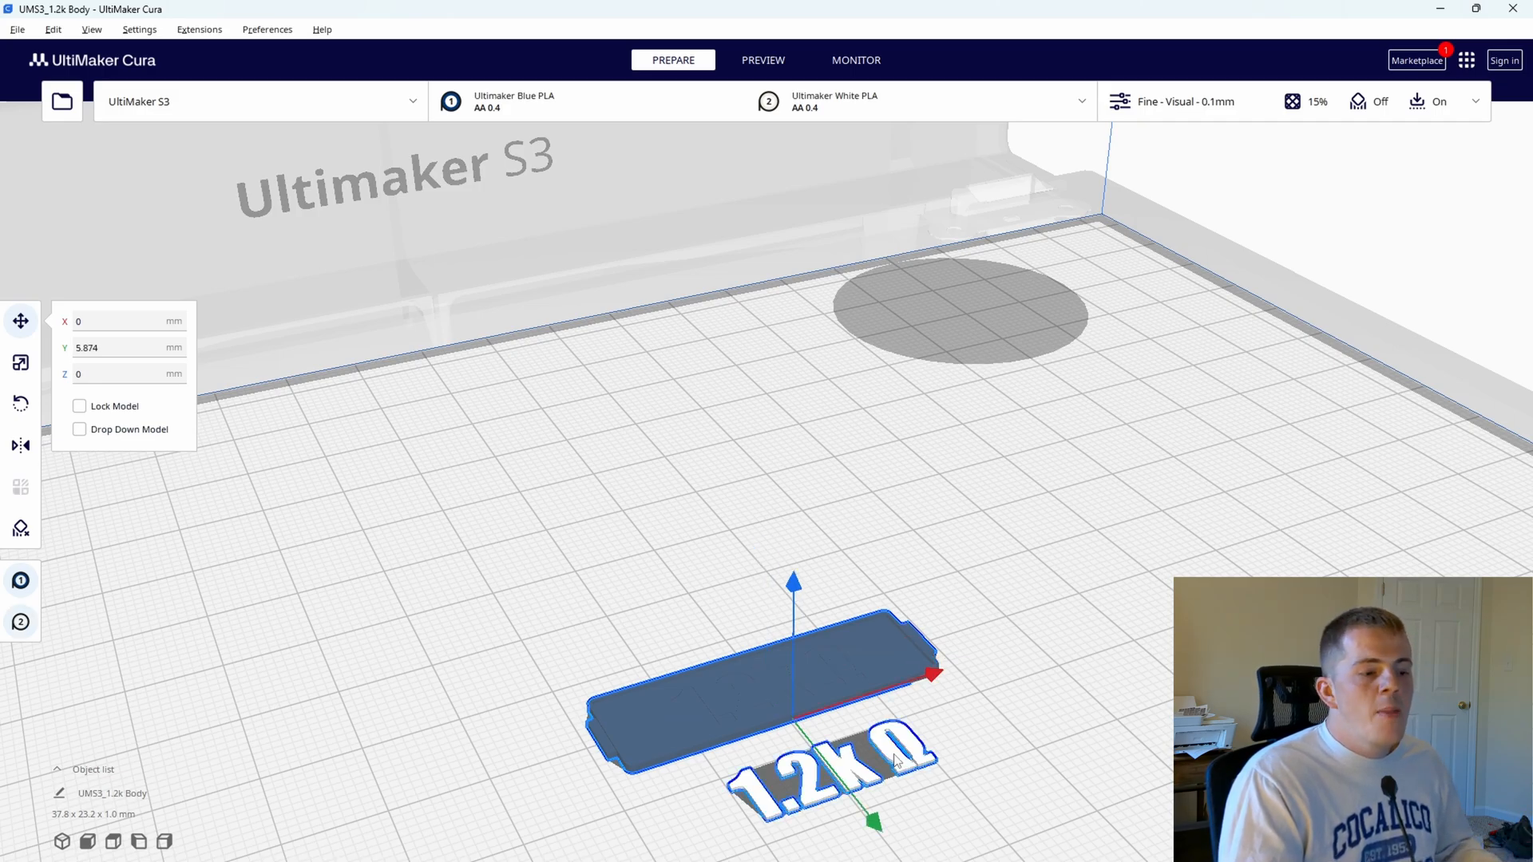
{"action": "right_click", "coordinate": [898, 761]}
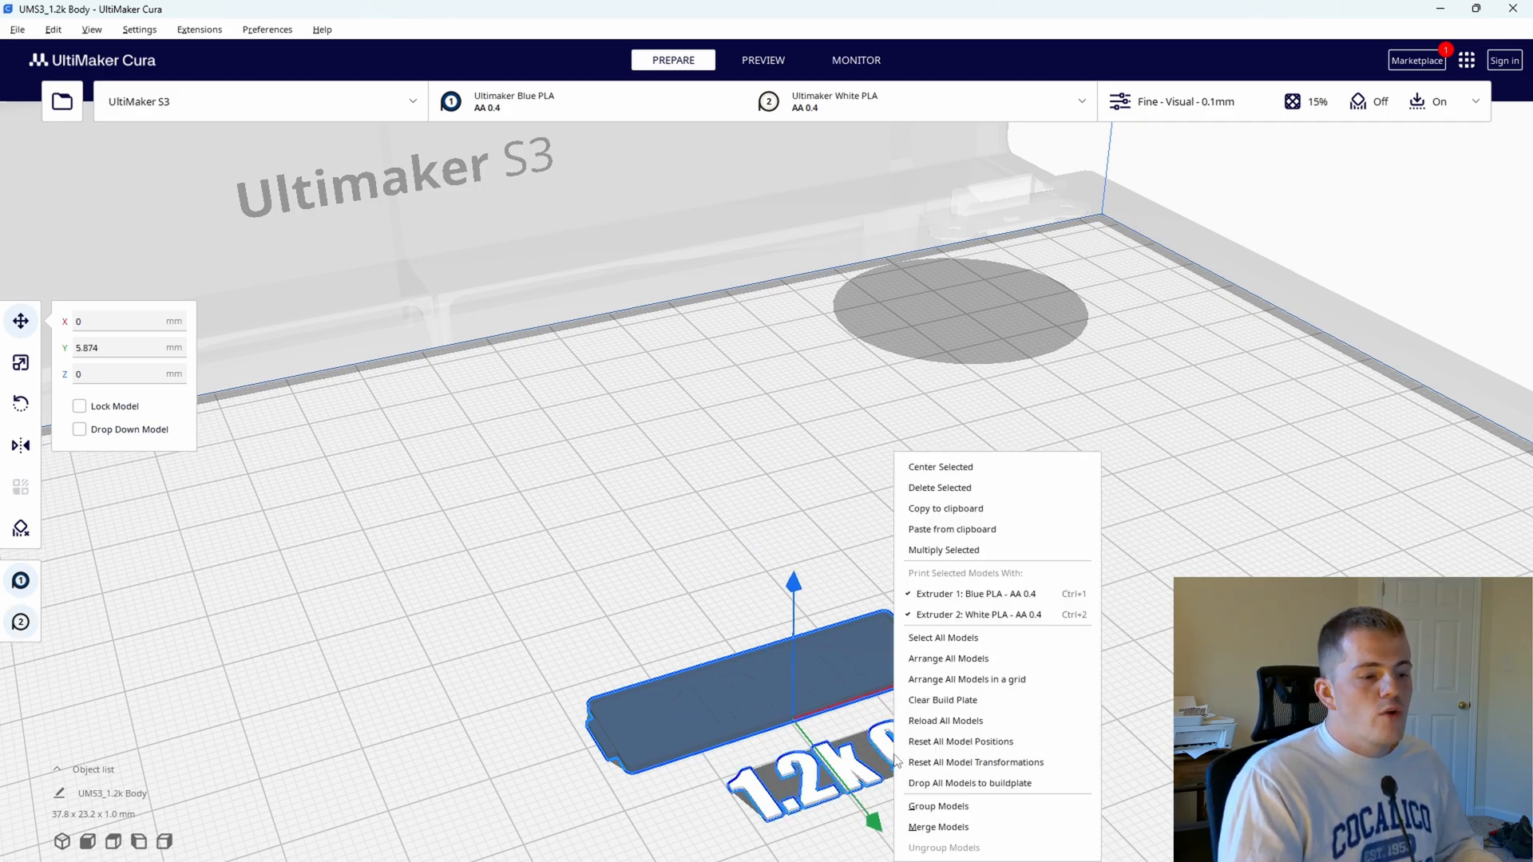
{"action": "left_click", "coordinate": [939, 827]}
{"action": "left_click", "coordinate": [1090, 775]}
{"action": "right_click_drag", "start_coordinate": [1090, 775], "coordinate": [889, 779]}
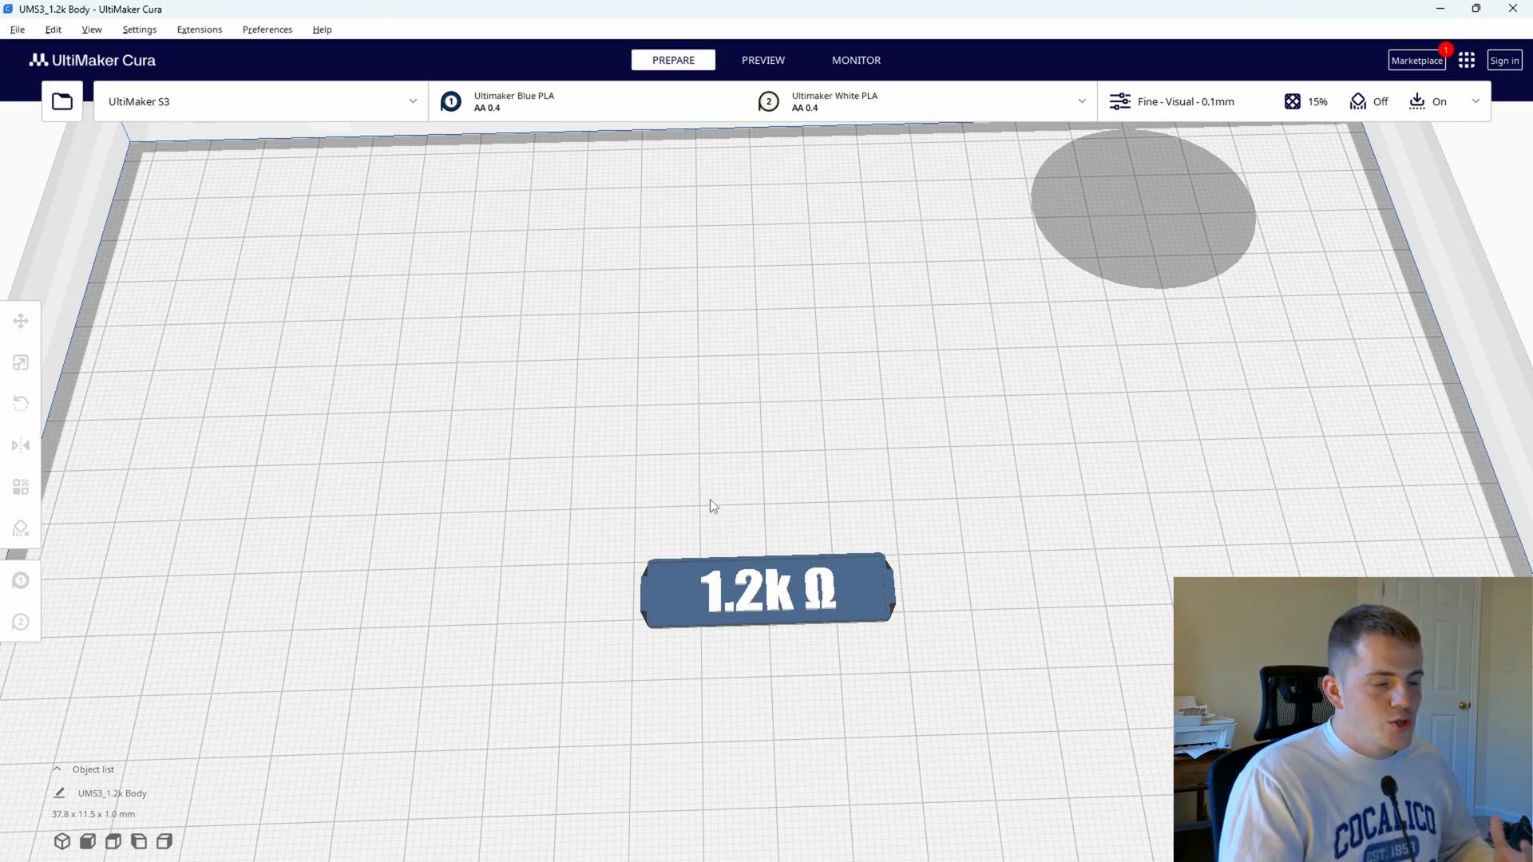
Delete the merged 1.2k Ω tag and load the 803 body and text STL files from the recent files
{"action": "left_click", "coordinate": [692, 602]}
{"action": "key", "text": "Delete"}
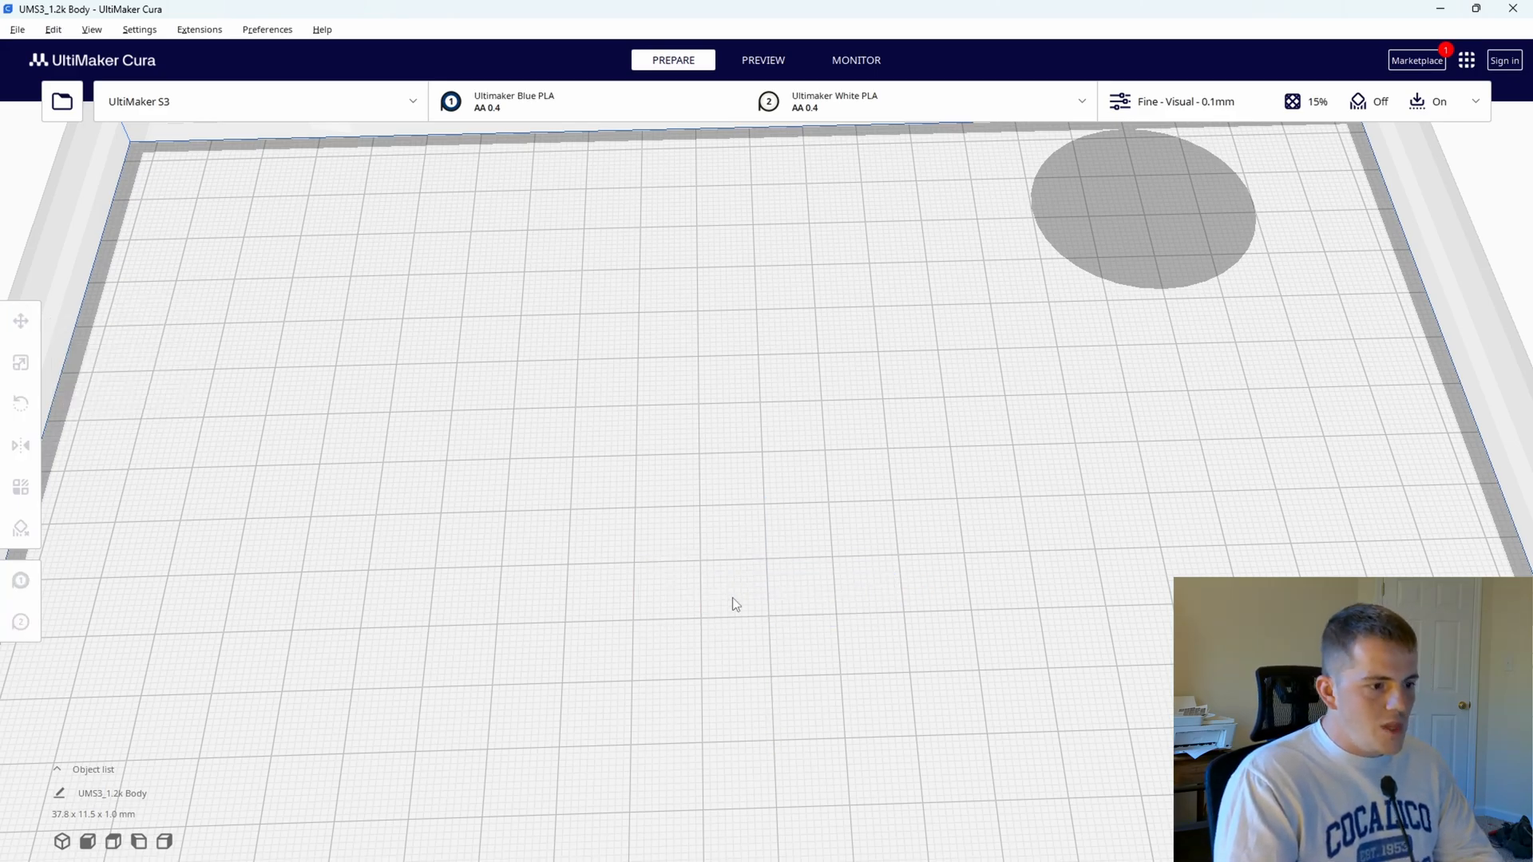
{"action": "left_click", "coordinate": [18, 30]}
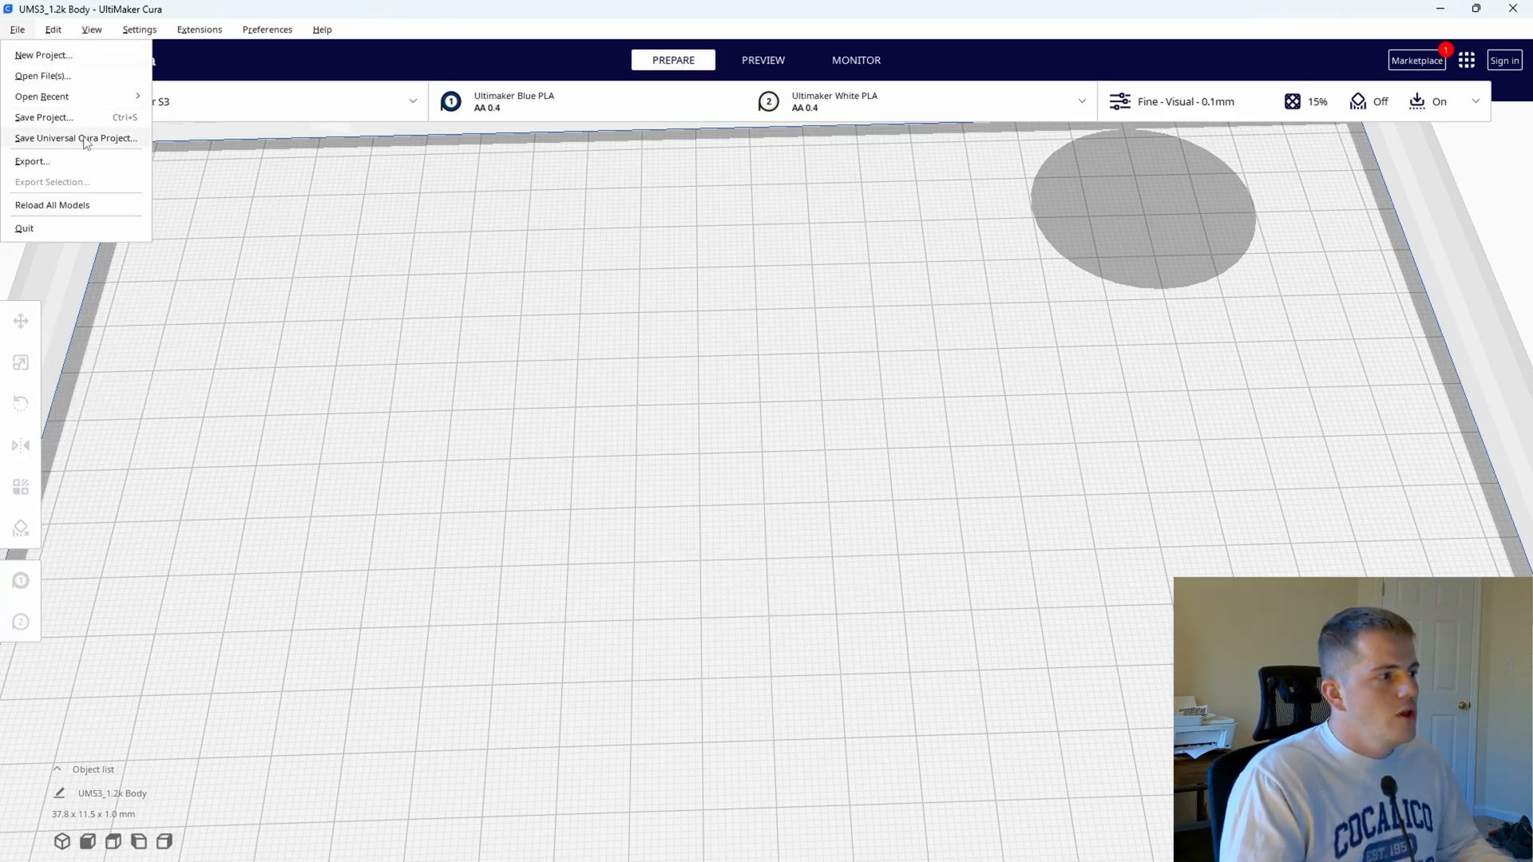
{"action": "mouse_move", "coordinate": [68, 97]}
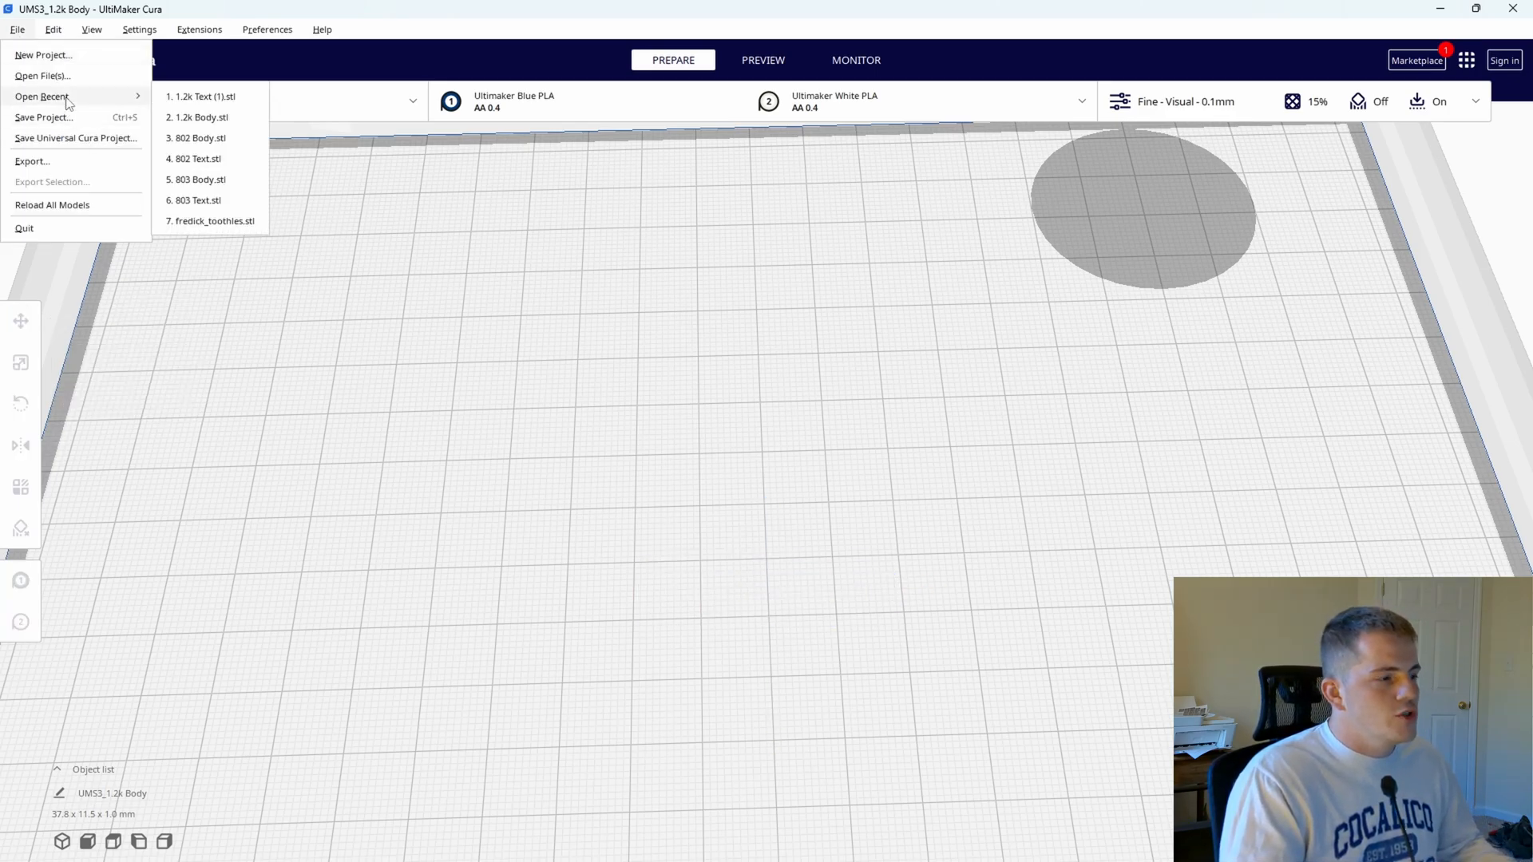
{"action": "left_click", "coordinate": [209, 142]}
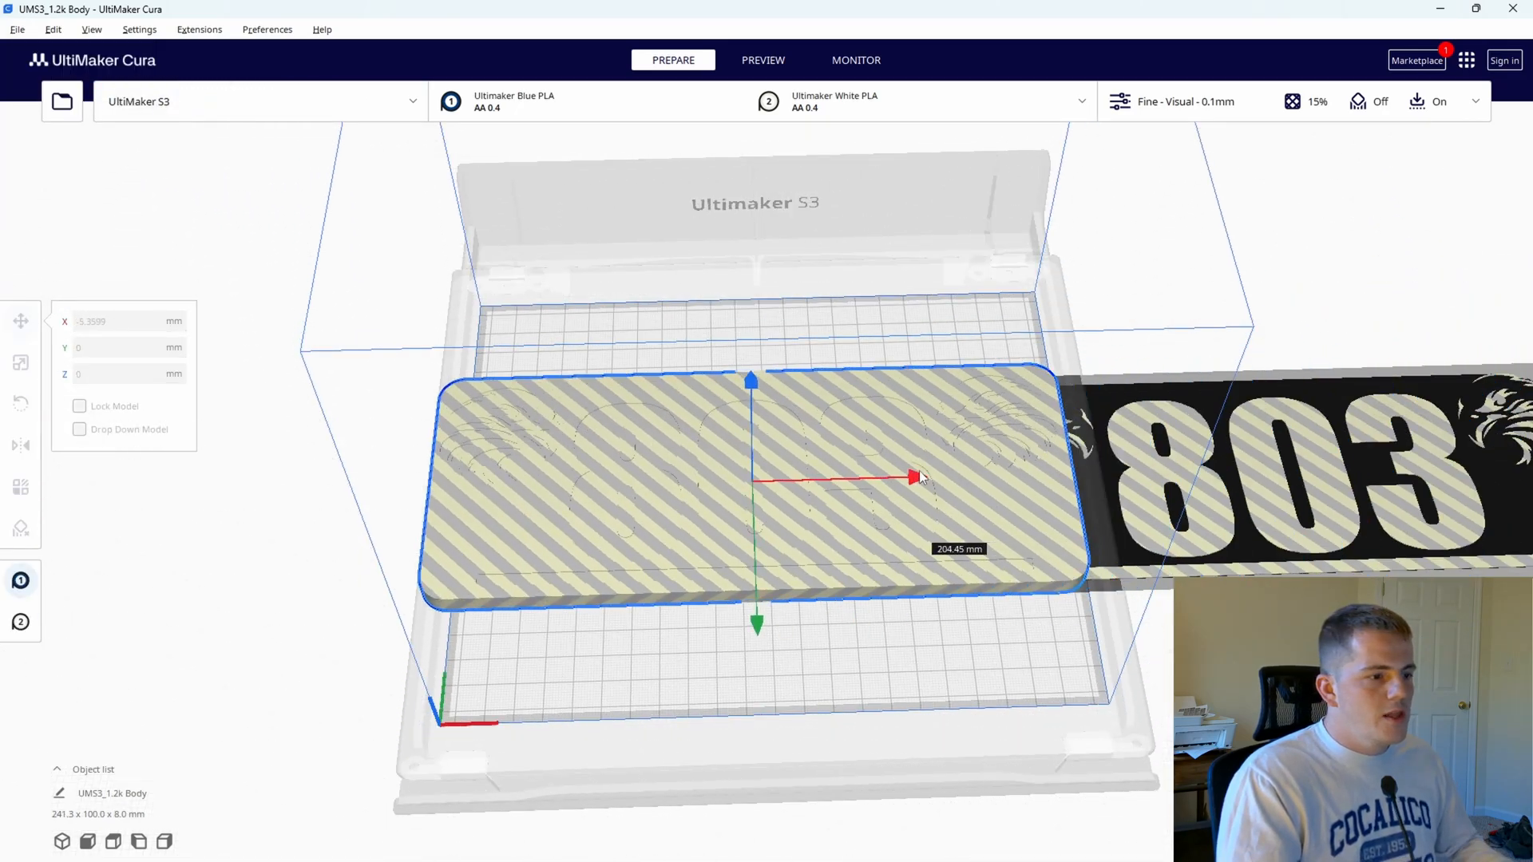
Move the 803 lettering over its plate to about X -26.9 mm, Z 24.2 mm, and assign it to extruder 2
{"action": "left_click", "coordinate": [1357, 488]}
{"action": "left_click_drag", "start_coordinate": [1429, 473], "coordinate": [857, 509]}
{"action": "left_click_drag", "start_coordinate": [674, 389], "coordinate": [683, 341]}
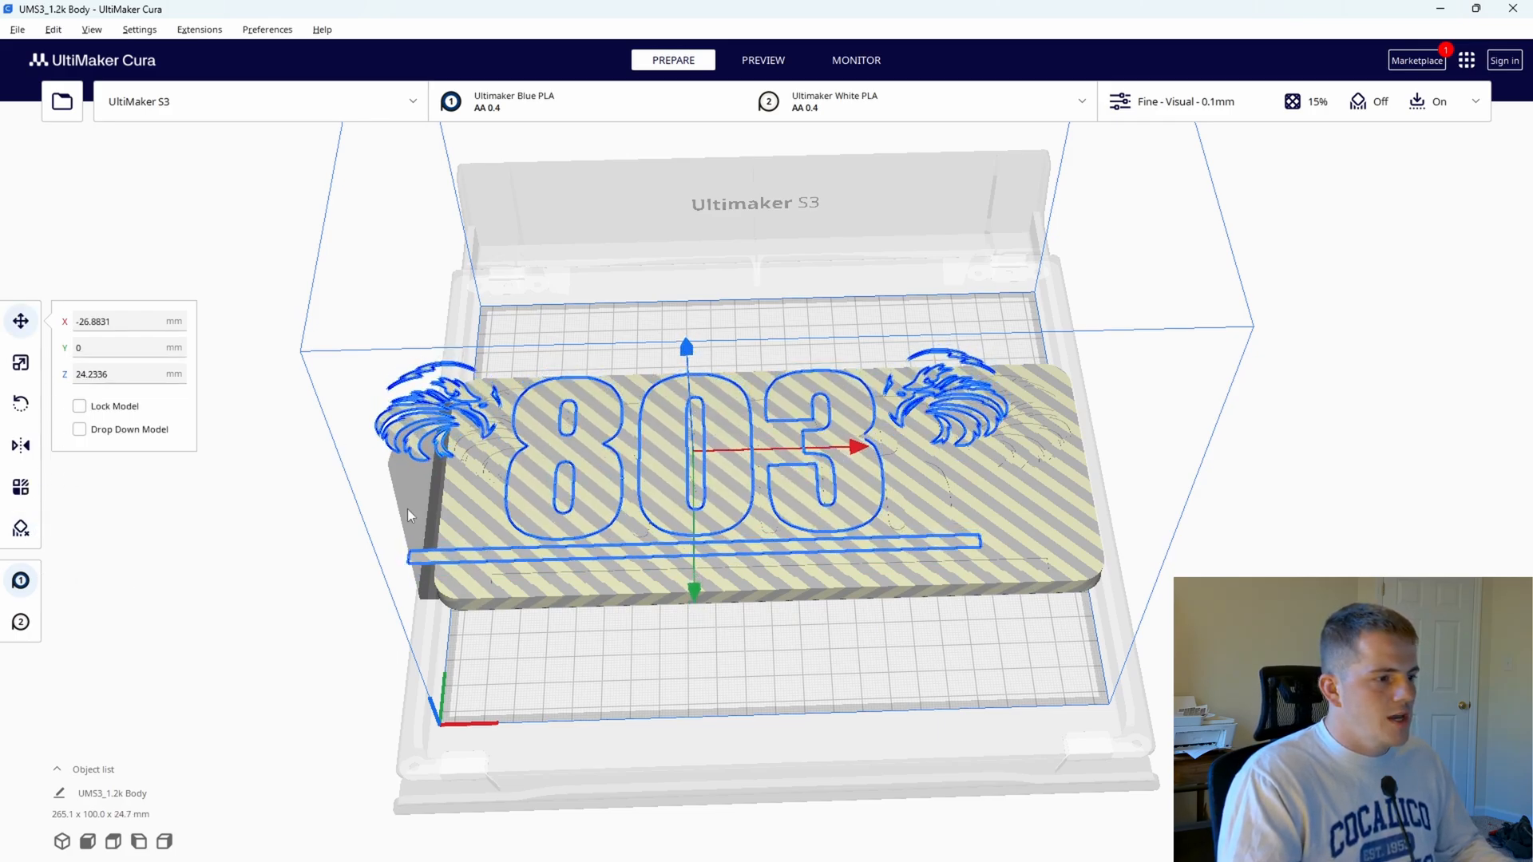
{"action": "left_click", "coordinate": [21, 623]}
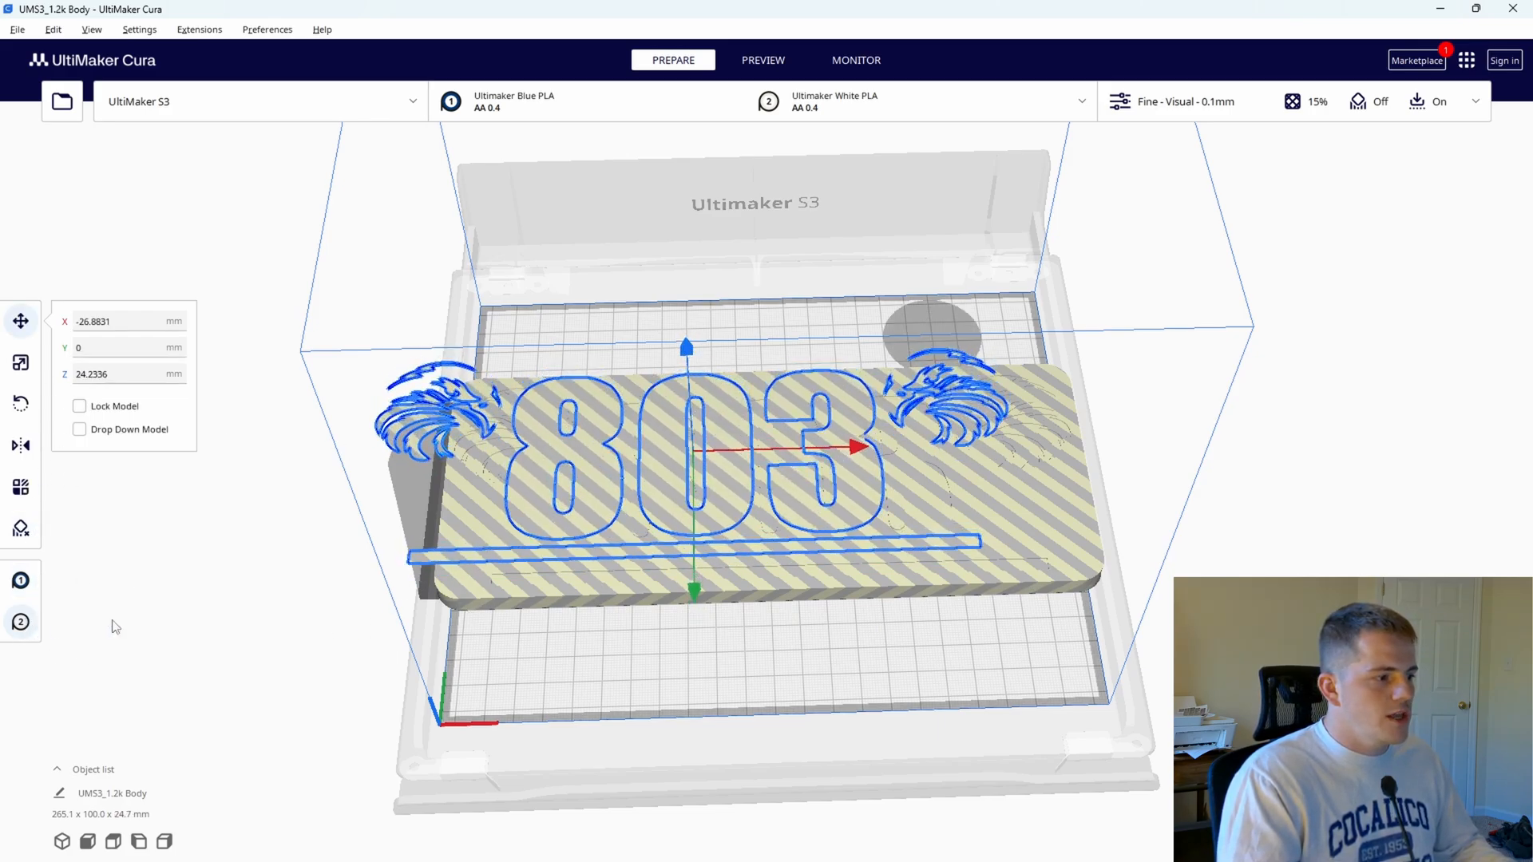
{"action": "left_click", "coordinate": [1358, 525]}
Merge the 803 lettering and its plate into one aligned model
{"action": "right_click_drag", "start_coordinate": [1357, 525], "coordinate": [867, 477]}
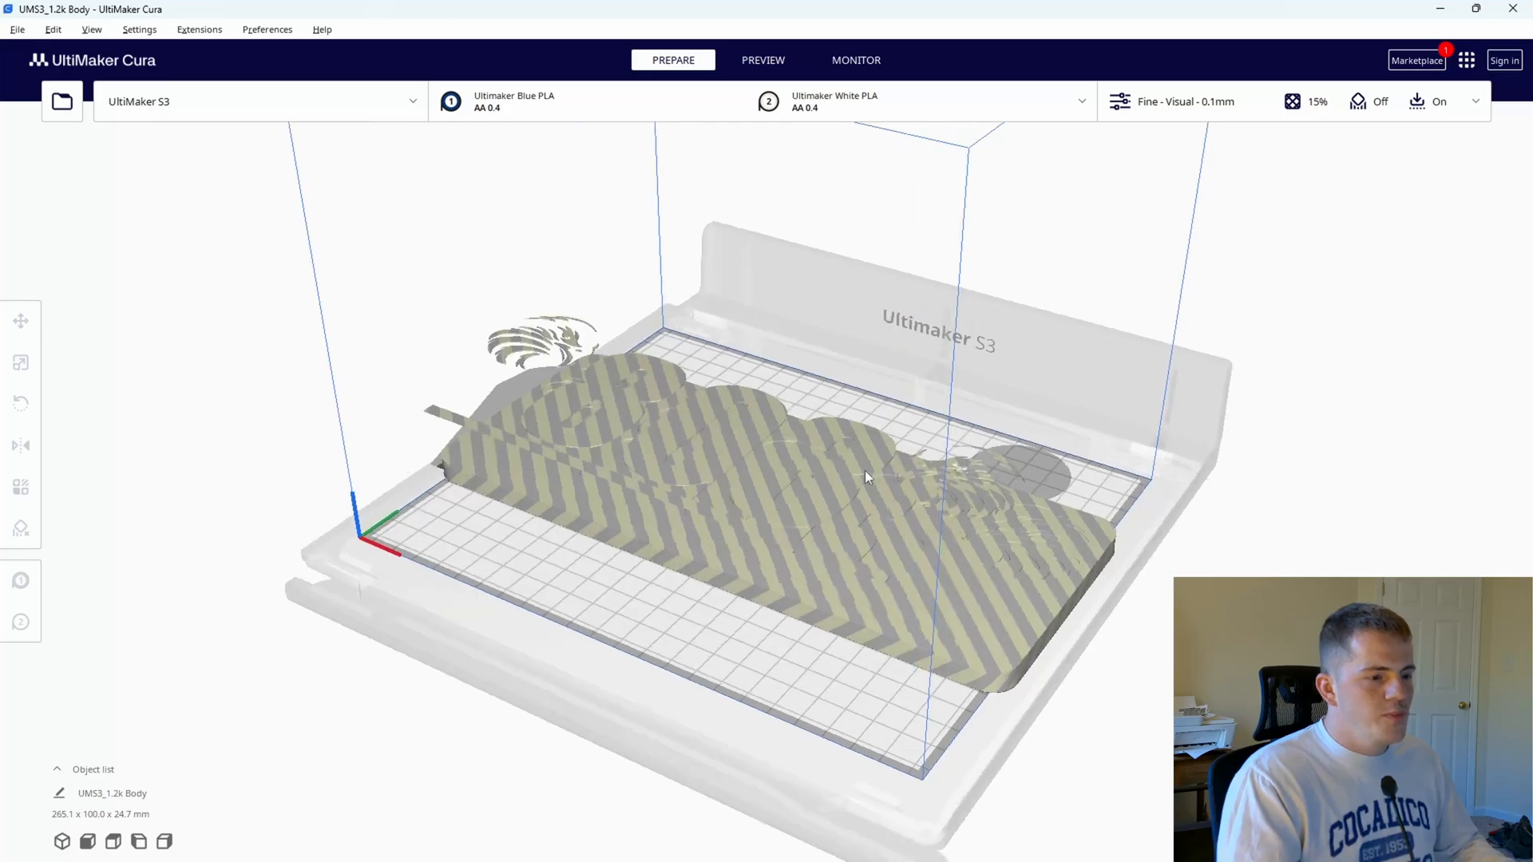
{"action": "left_click", "coordinate": [866, 476]}
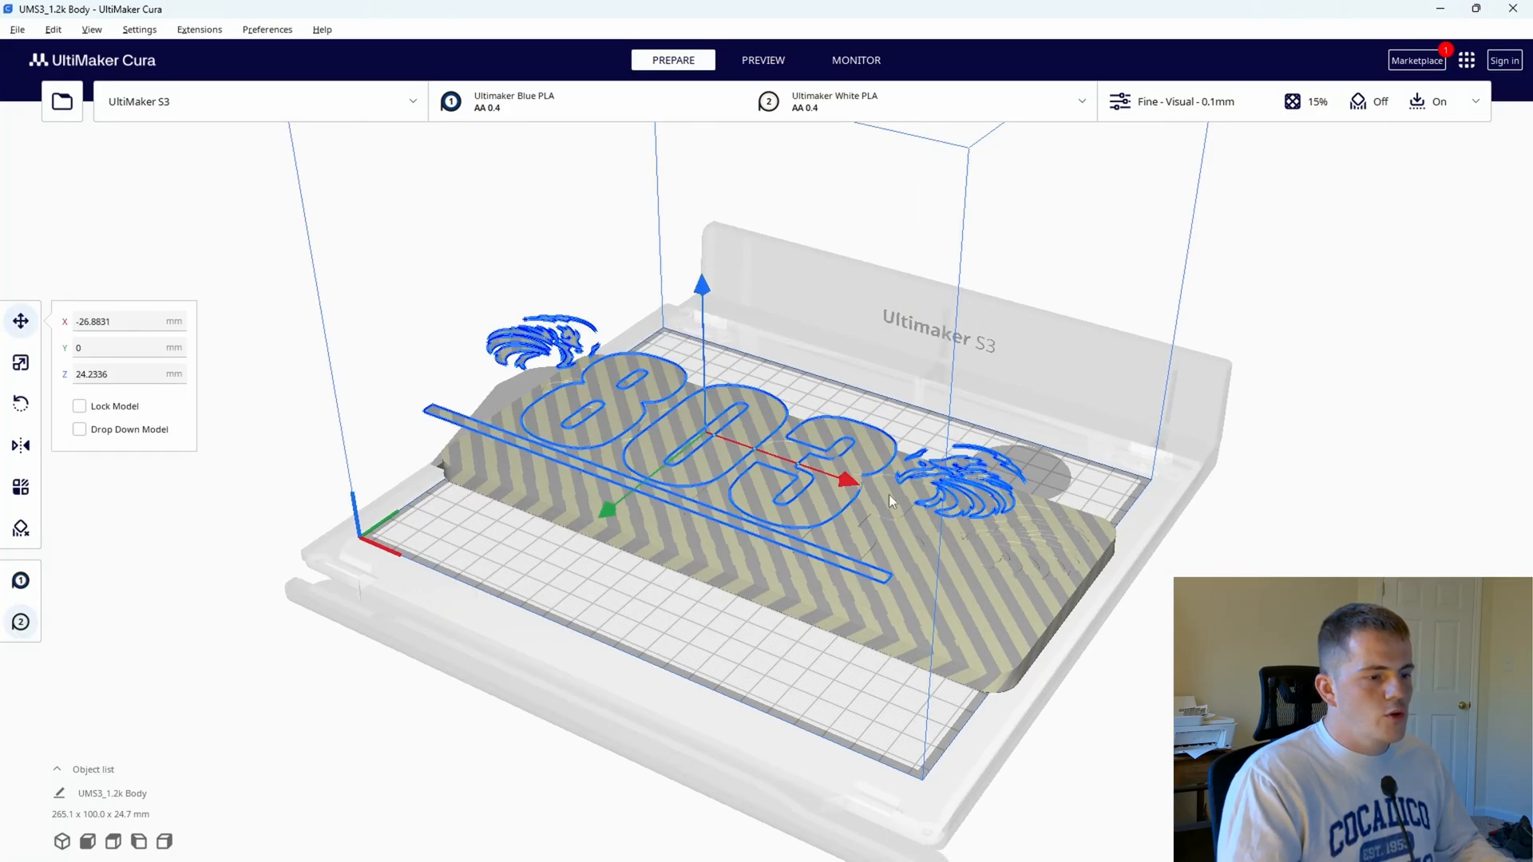
{"action": "left_click", "coordinate": [995, 604]}
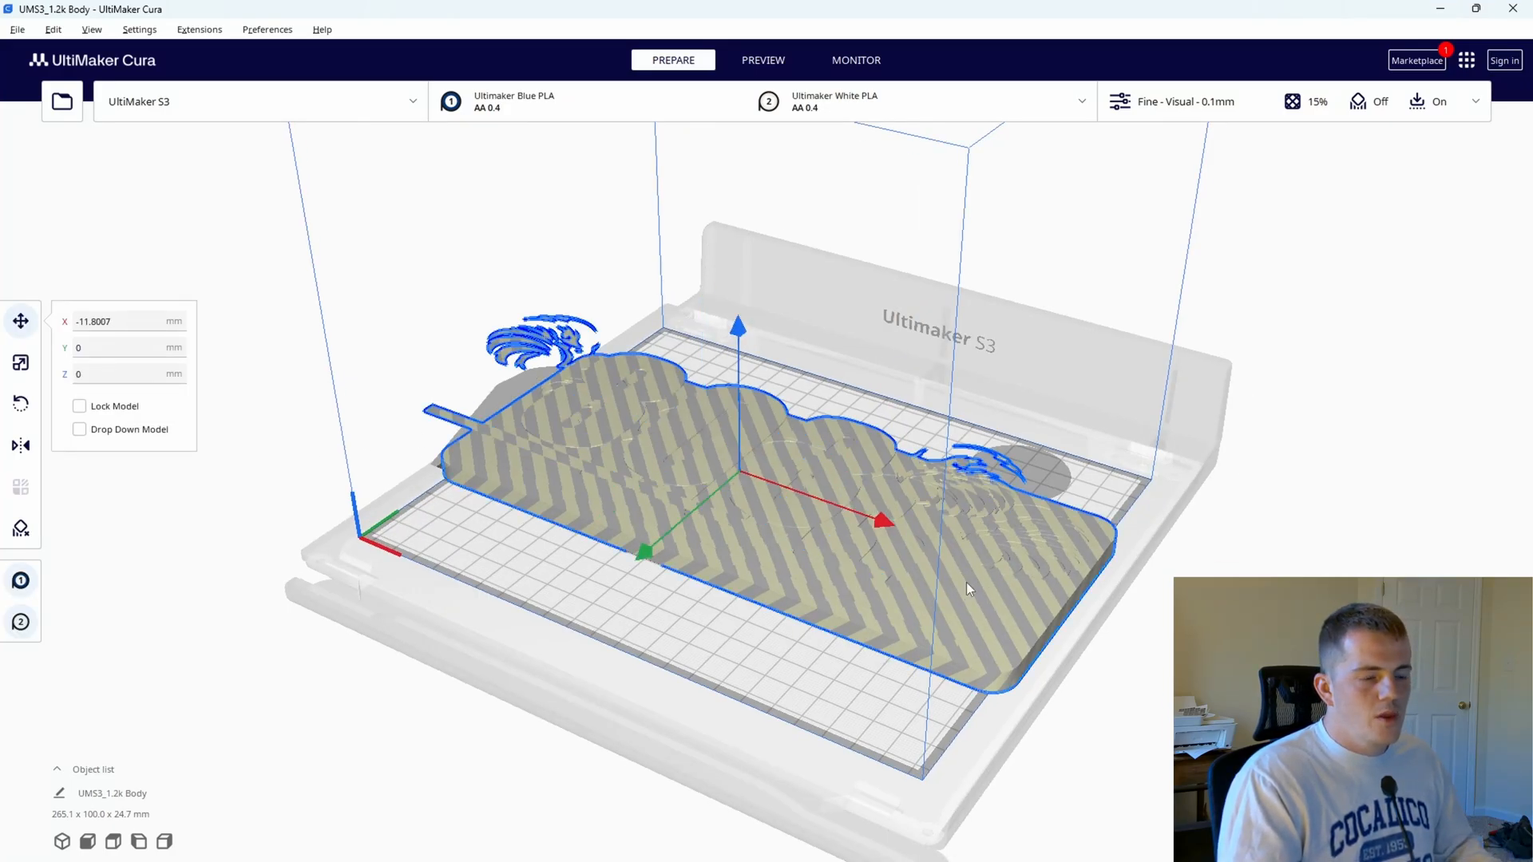
{"action": "right_click", "coordinate": [966, 589]}
{"action": "left_click", "coordinate": [990, 827]}
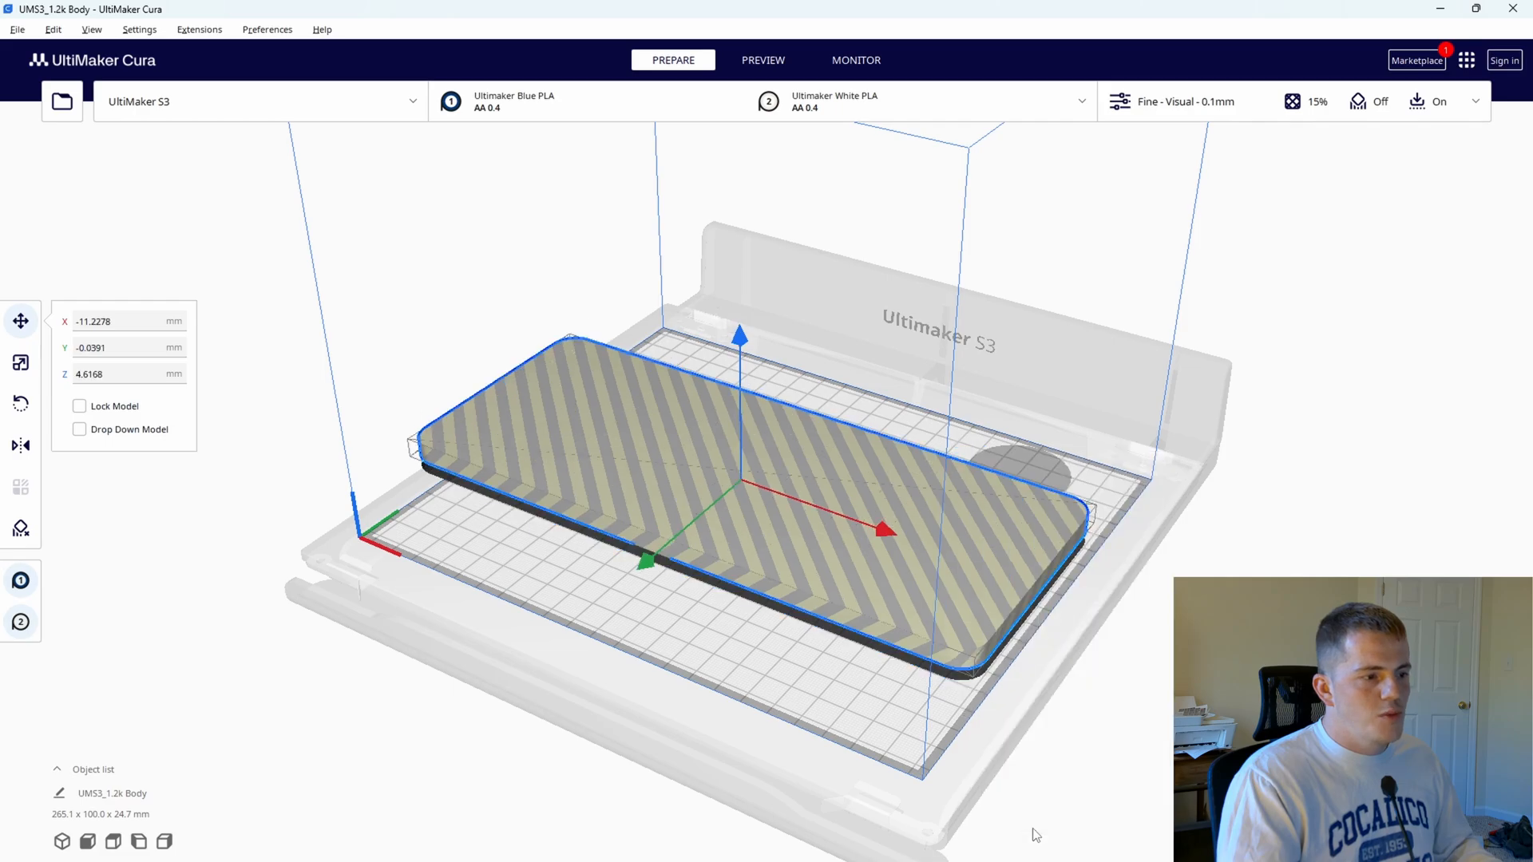
Scale the merged 803 sign uniformly to 80% so it fits within the build volume
{"action": "left_click", "coordinate": [21, 362]}
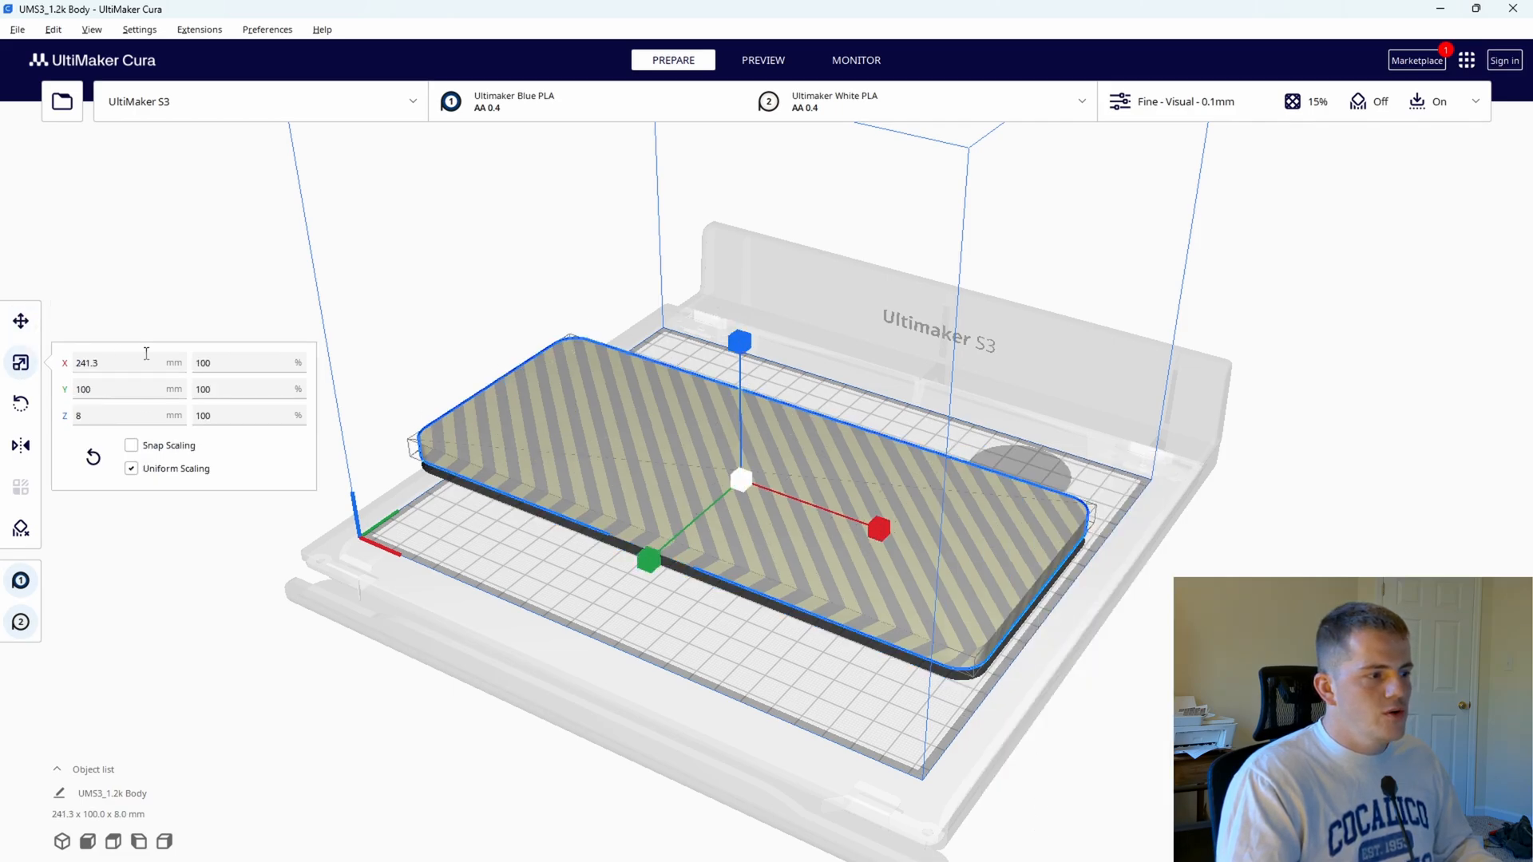
{"action": "left_click_drag", "start_coordinate": [222, 363], "coordinate": [126, 358]}
{"action": "type", "text": "80"}
{"action": "key", "text": "Return"}
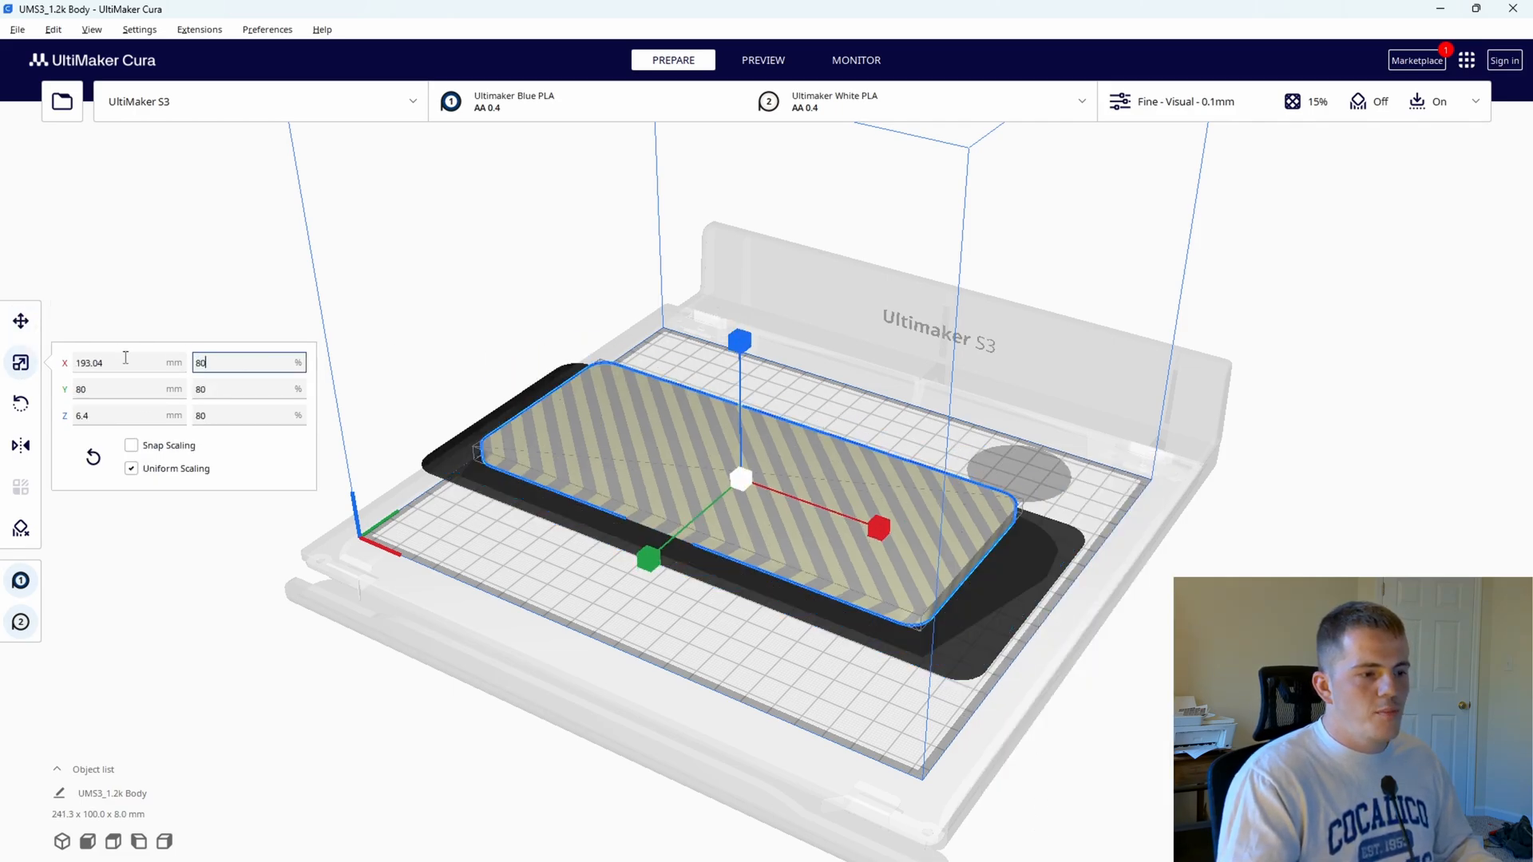
{"action": "left_click", "coordinate": [961, 701]}
Lower the merged 803 sign along Z onto the build plate, with Drop Down Model enabled
{"action": "right_click_drag", "start_coordinate": [928, 694], "coordinate": [990, 485]}
{"action": "scroll", "coordinate": [1037, 611], "scroll_direction": "up", "scroll_amount": 5}
{"action": "scroll", "coordinate": [914, 519], "scroll_direction": "down", "scroll_amount": 2}
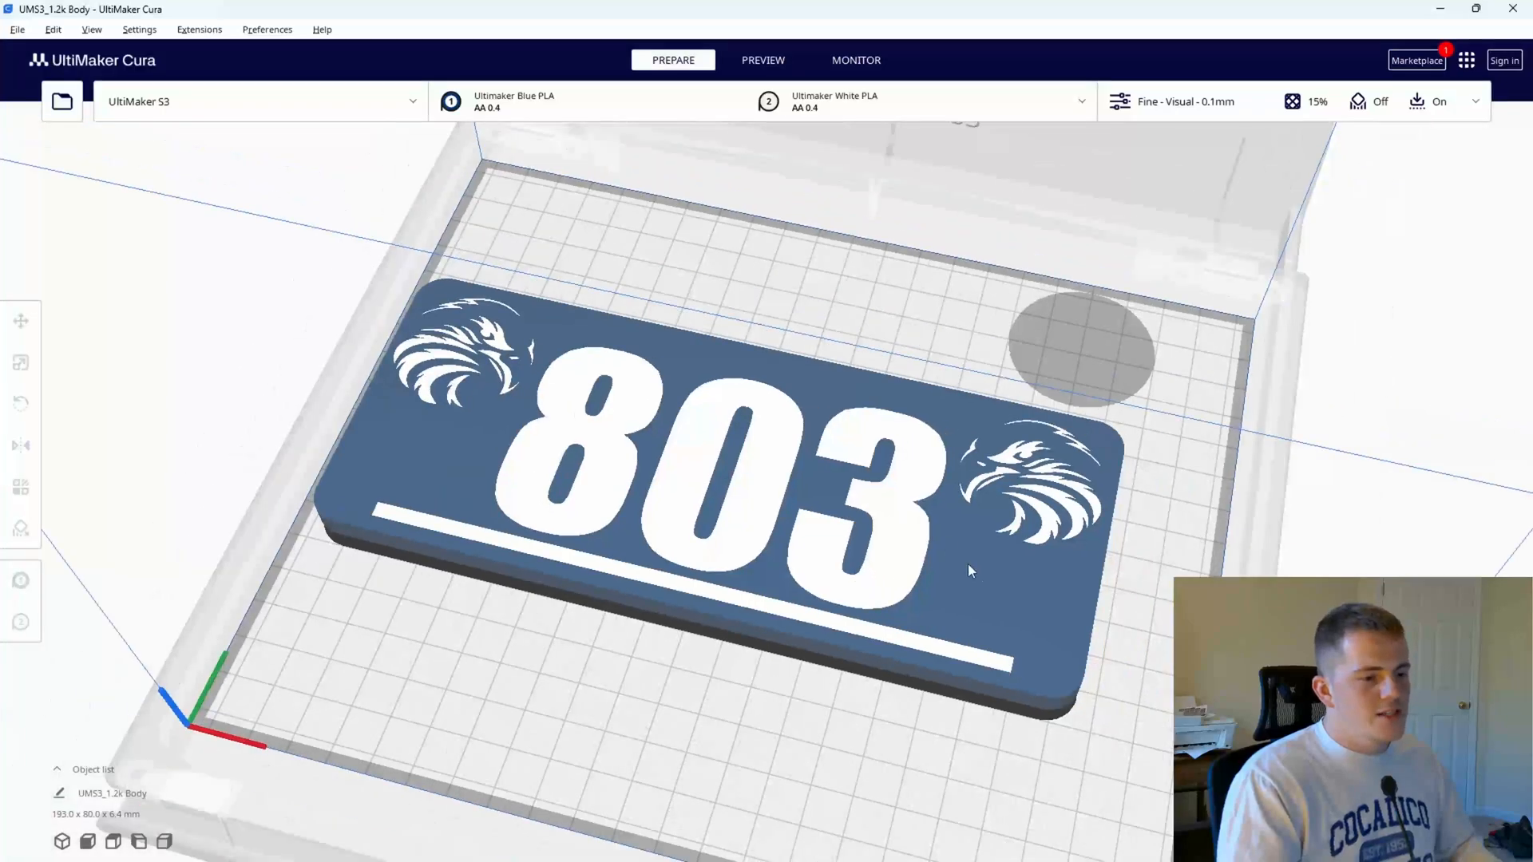
{"action": "left_click", "coordinate": [967, 564]}
{"action": "left_click", "coordinate": [20, 320]}
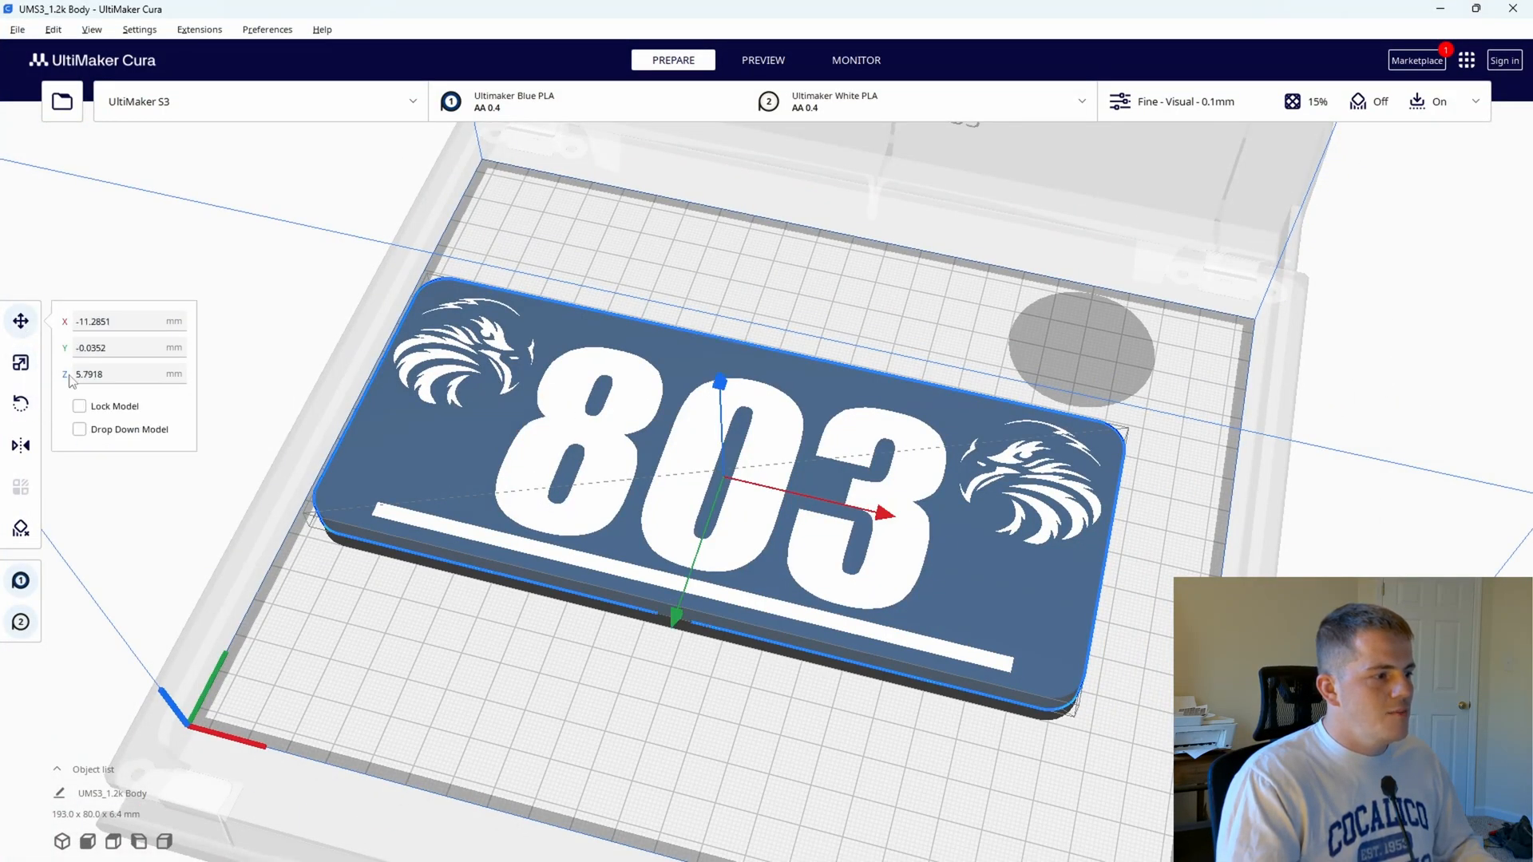
{"action": "right_click_drag", "start_coordinate": [304, 483], "coordinate": [741, 449]}
{"action": "left_click_drag", "start_coordinate": [742, 364], "coordinate": [742, 388]}
{"action": "left_click", "coordinate": [619, 685]}
{"action": "right_click_drag", "start_coordinate": [620, 685], "coordinate": [872, 717]}
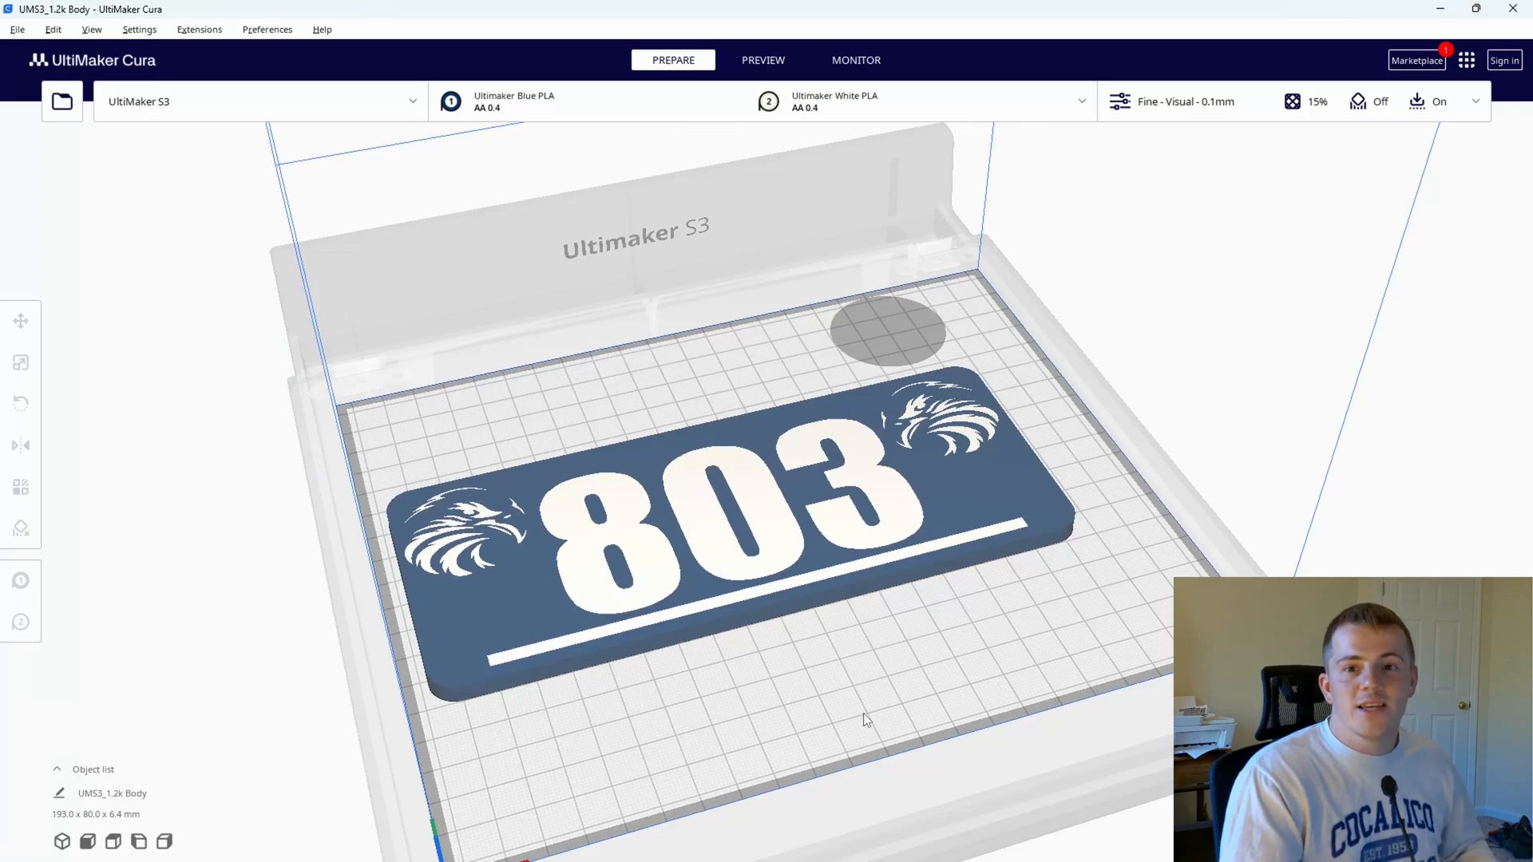
Shift the merged 803 sign slightly in the positive X direction on the build plate
{"action": "left_click", "coordinate": [691, 615]}
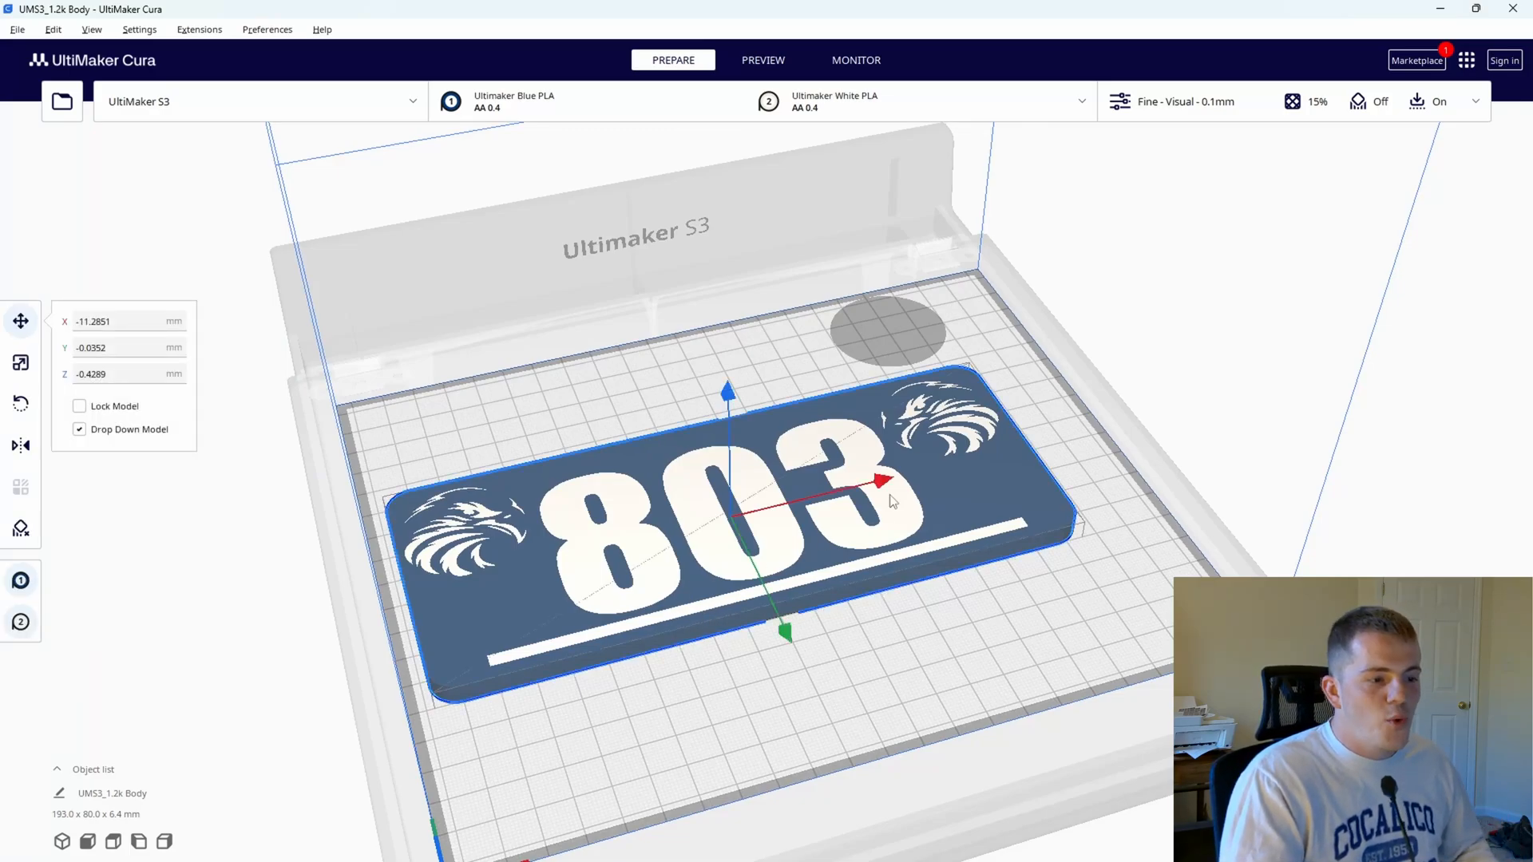
{"action": "left_click_drag", "start_coordinate": [883, 481], "coordinate": [910, 475]}
{"action": "left_click", "coordinate": [1086, 645]}
{"action": "right_click_drag", "start_coordinate": [952, 696], "coordinate": [959, 678]}
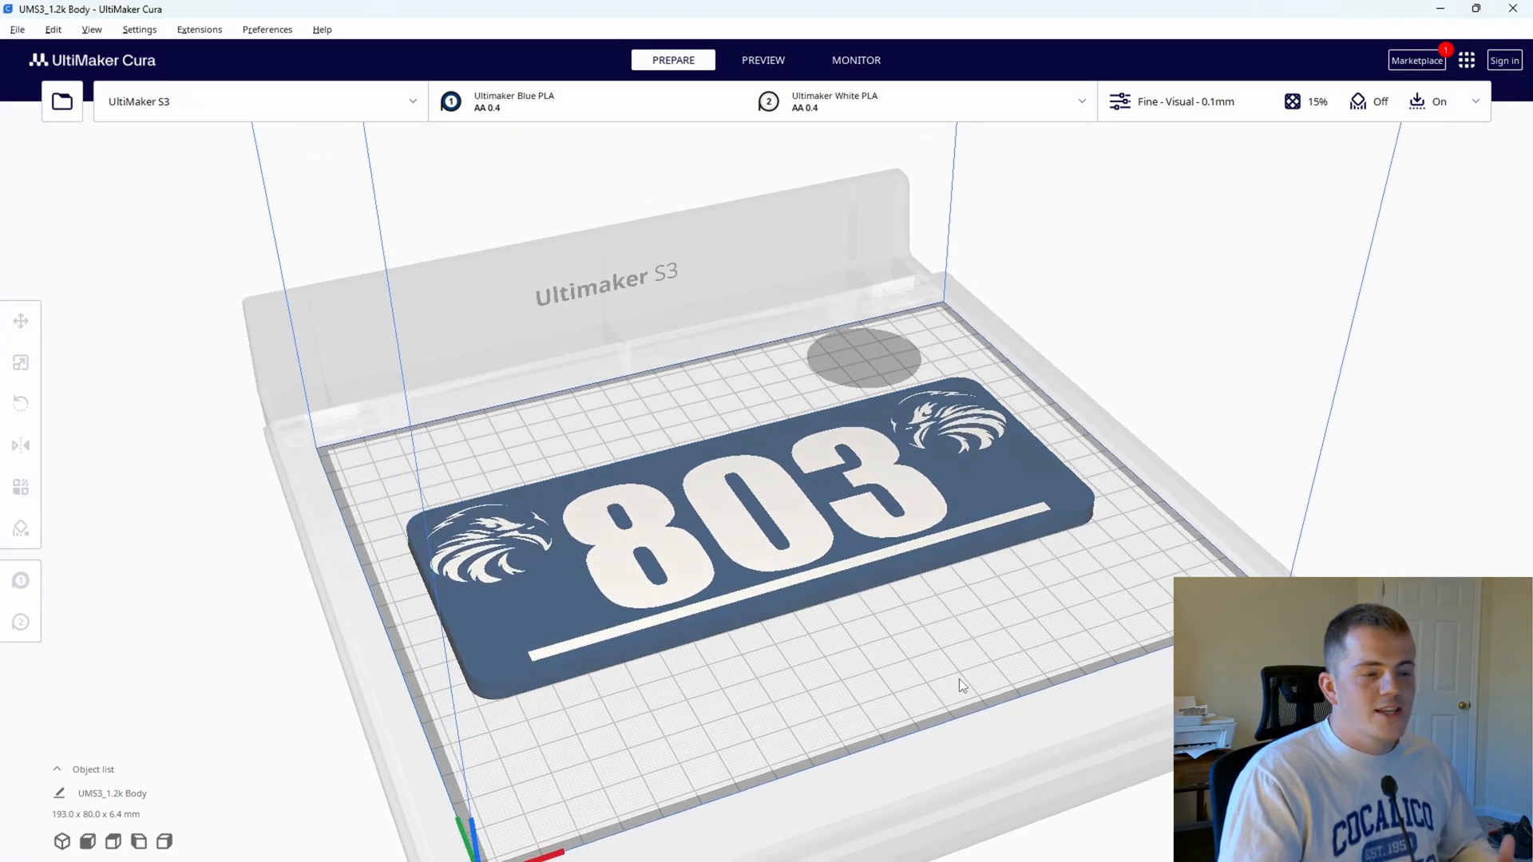